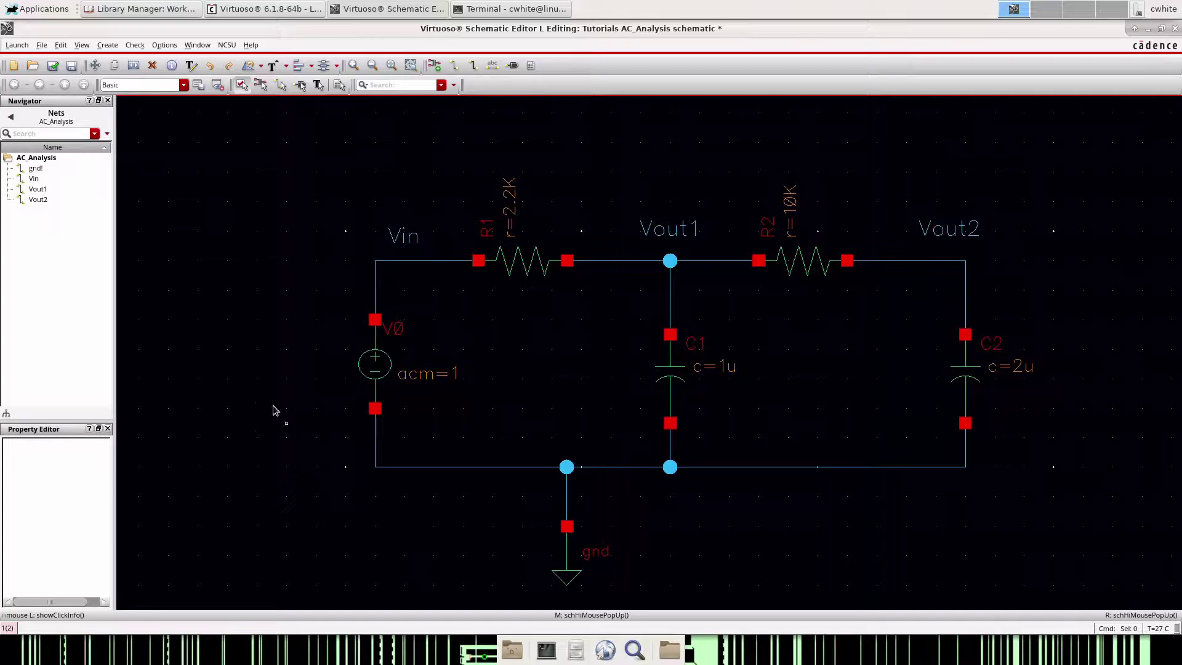
- Set source V0's AC magnitude to 1 in its properties and confirm
double_click(375, 369)
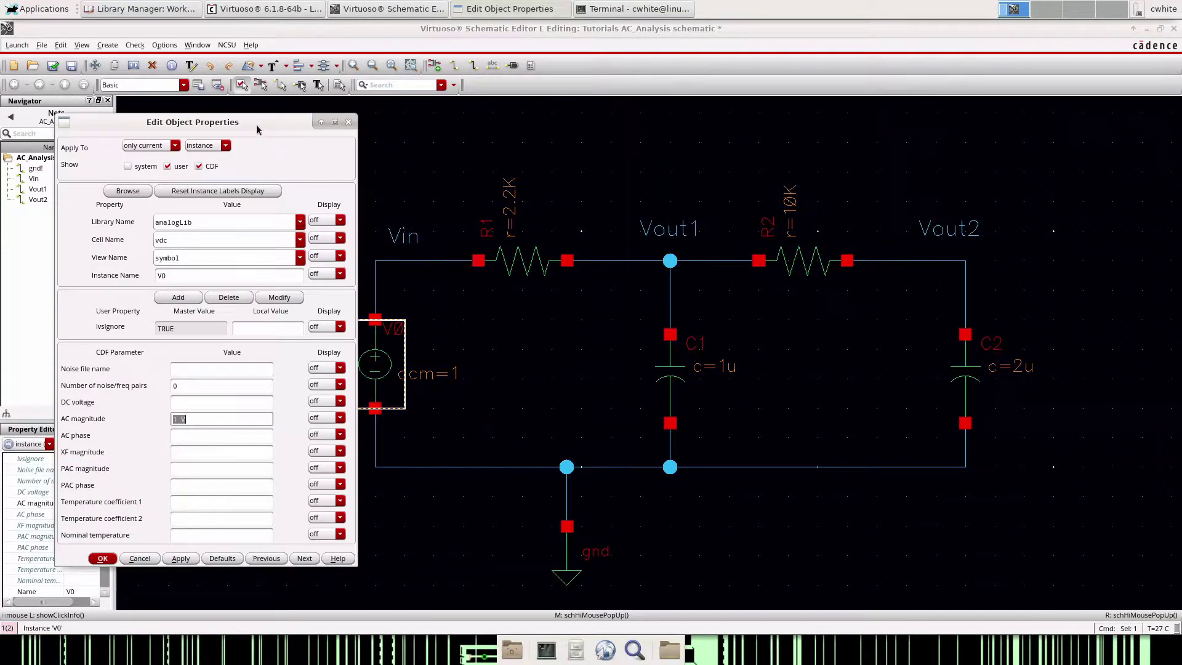
drag(256, 129, 237, 147)
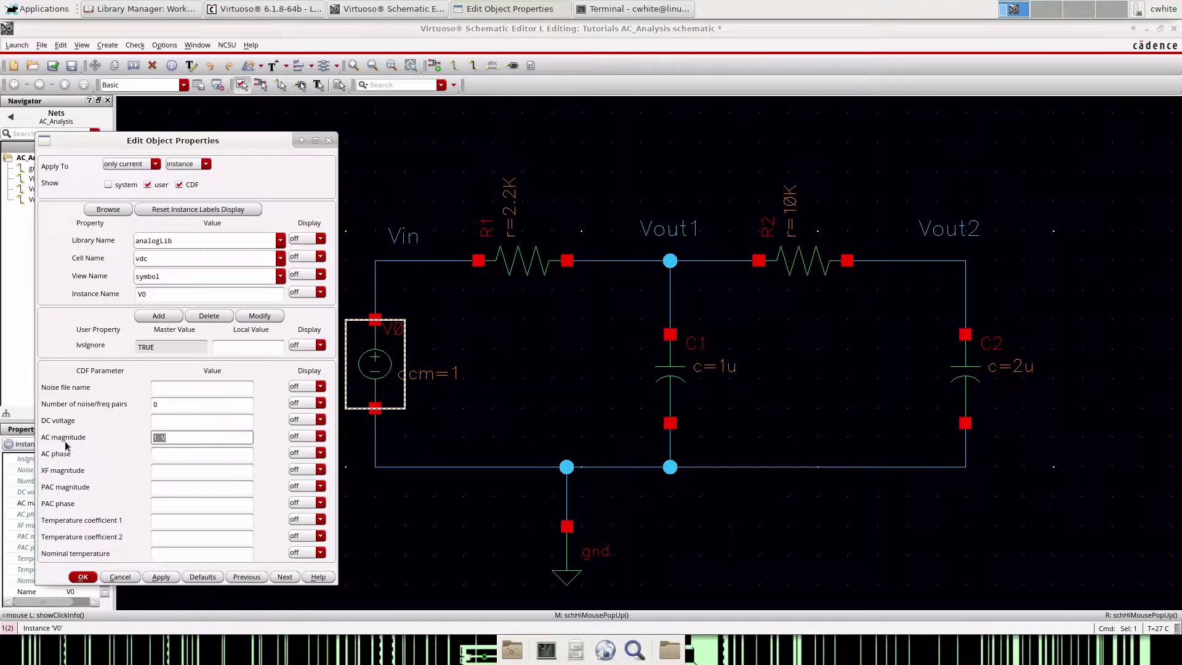
click(177, 440)
key(shift+Home)
text(100)
key(shift+Home)
text(1)
key(Return)
click(549, 343)
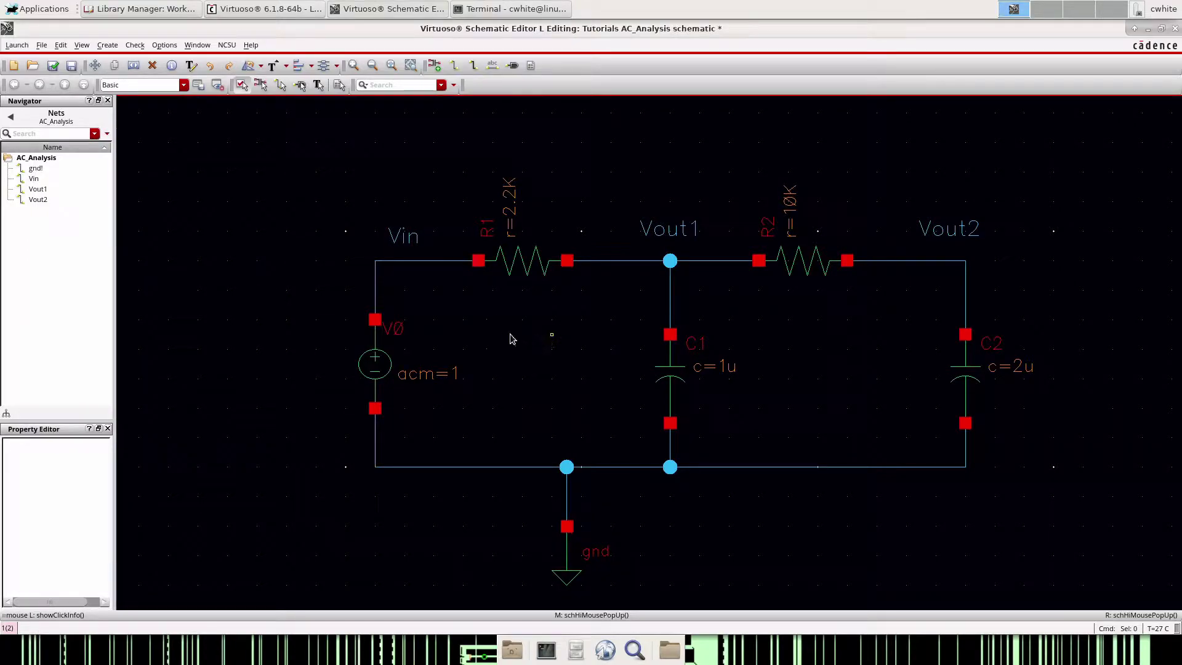
- Inspect the C1 capacitor and R1 resistor property values, then head to the Launch menu
click(665, 373)
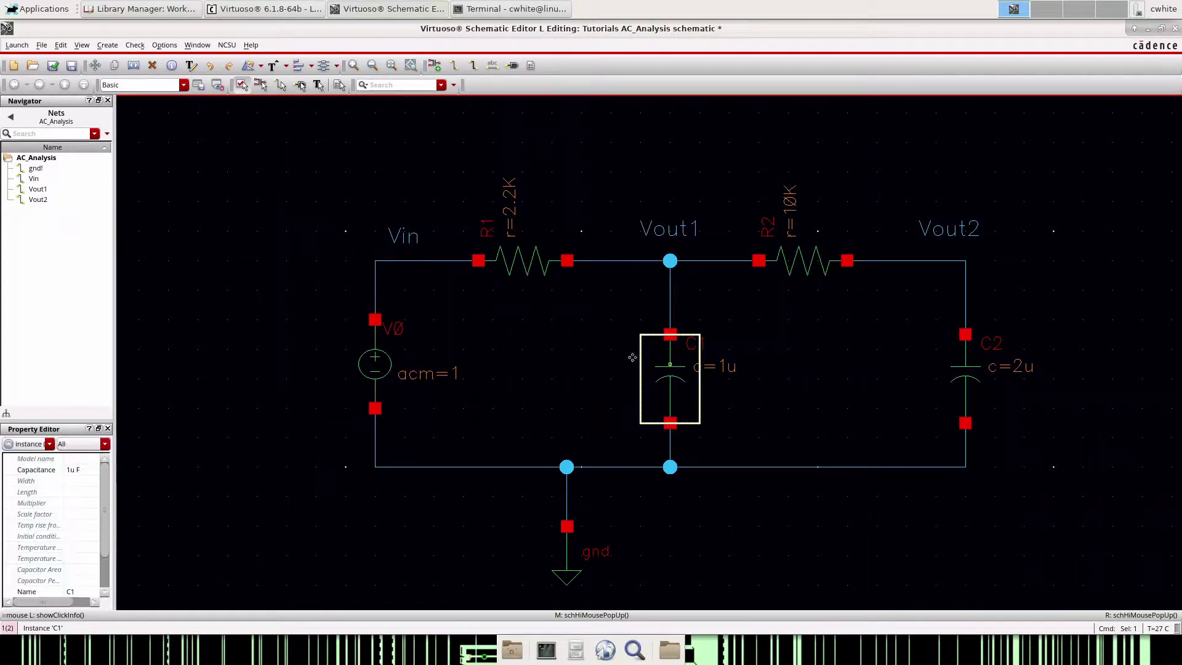
key(q)
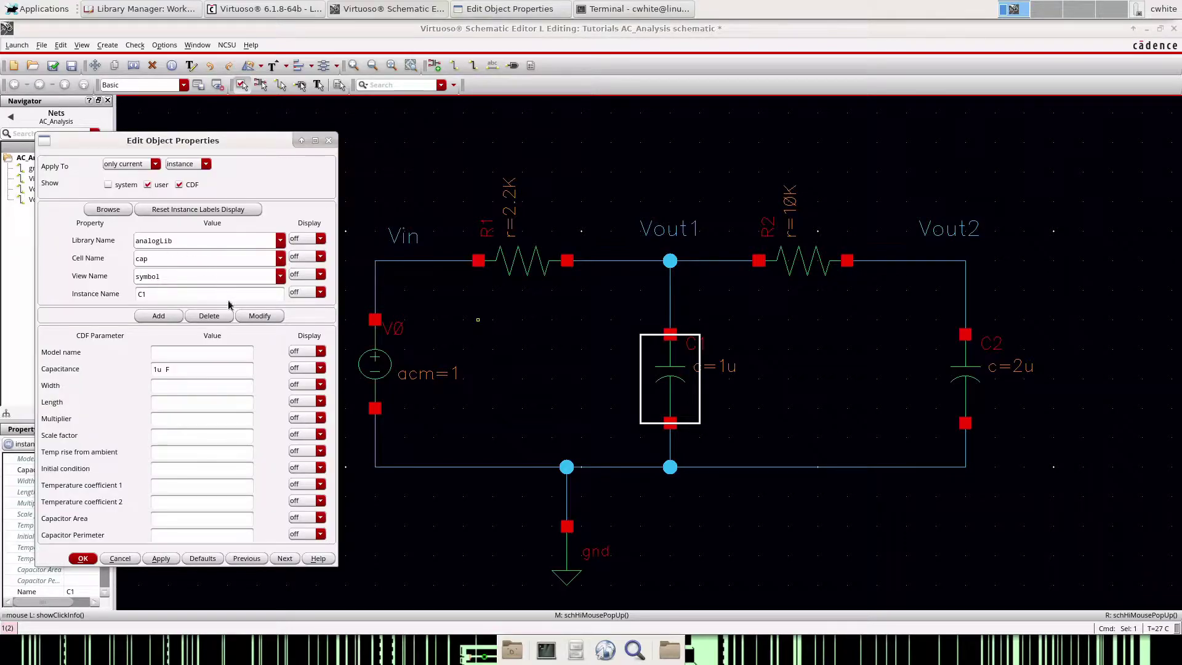
click(82, 557)
click(528, 249)
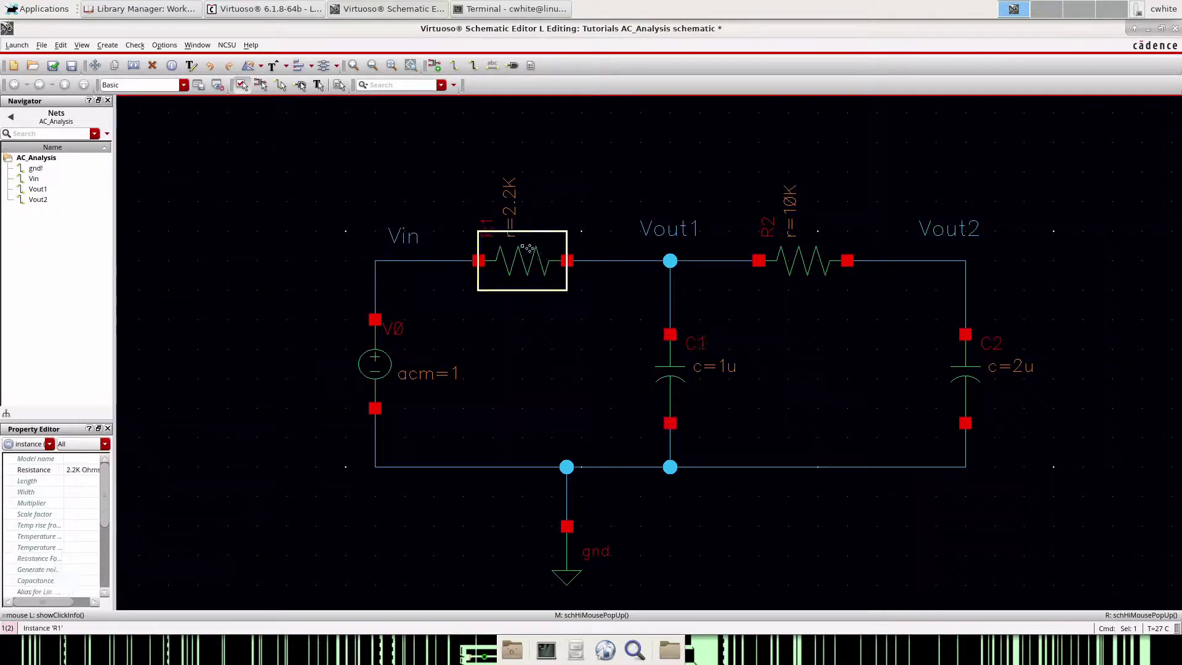
key(q)
click(83, 557)
click(329, 229)
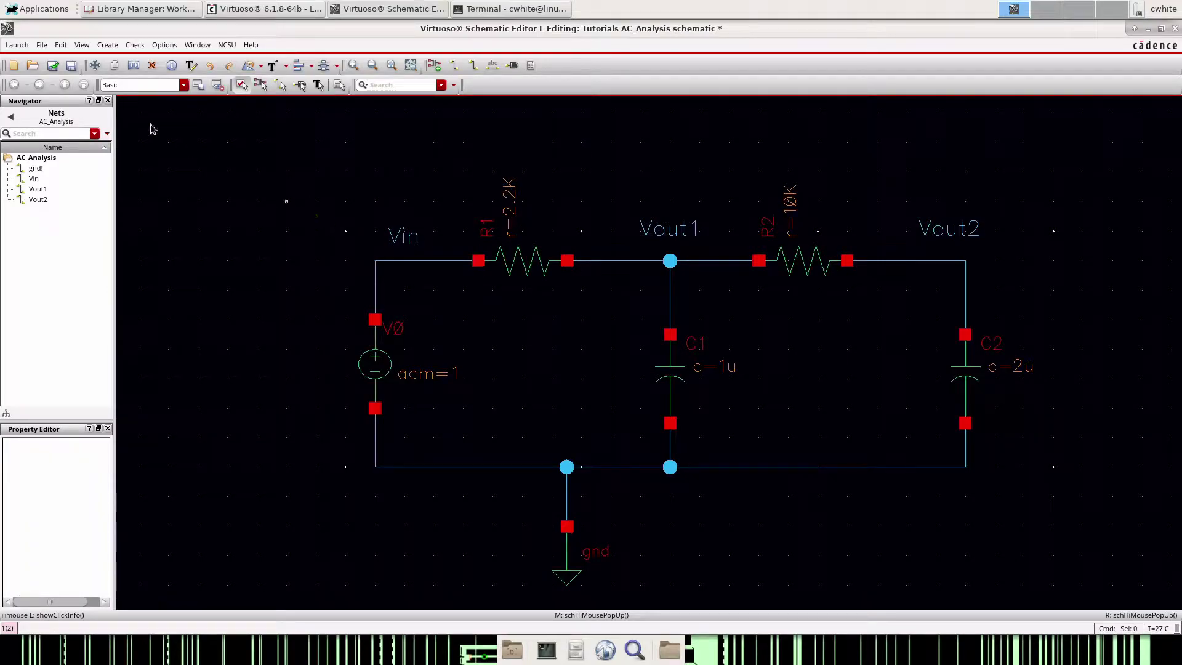
click(18, 45)
- Start ADE L and open its analysis setup form from the Analyses list
click(20, 60)
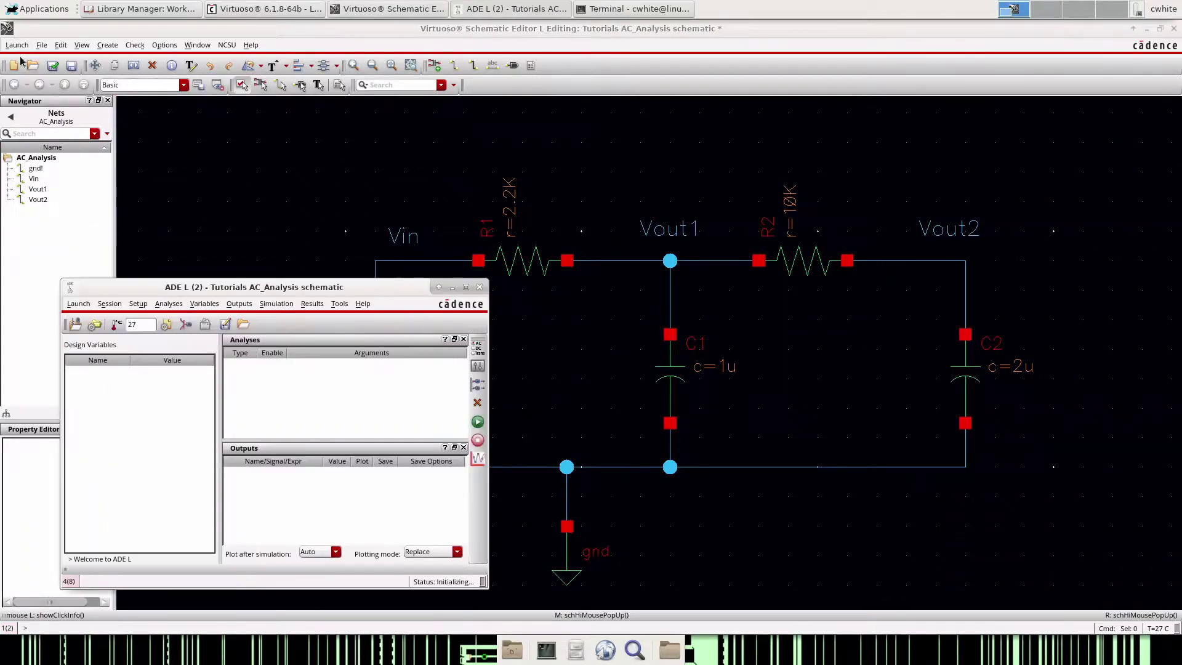
click(257, 179)
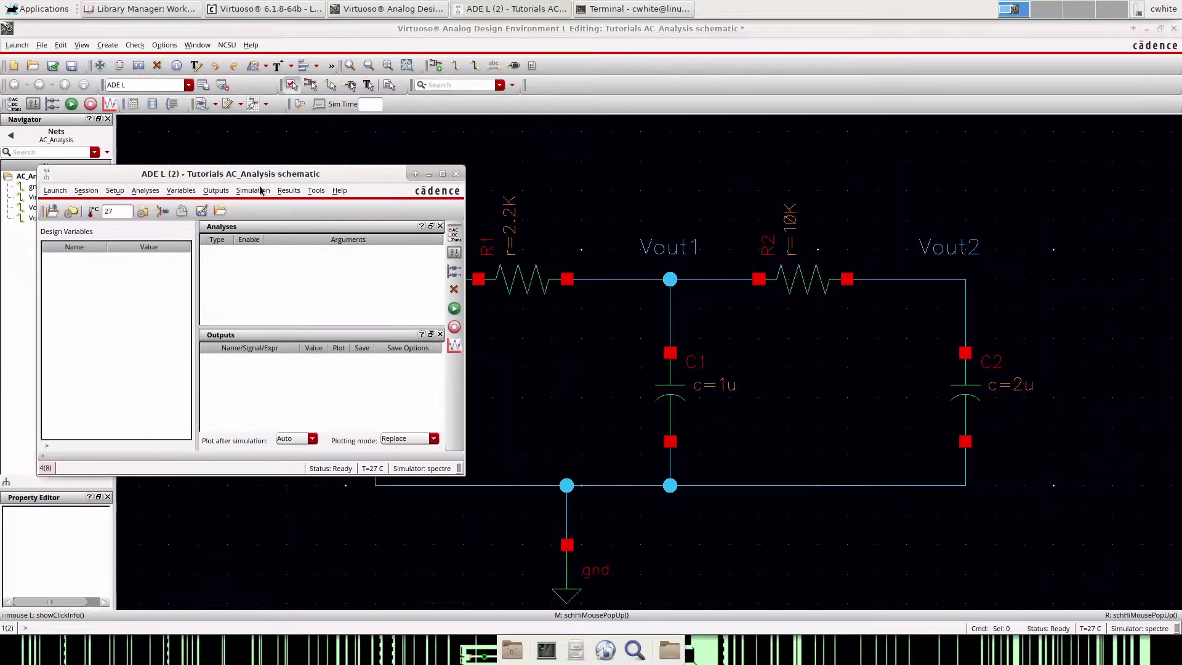
right_click(264, 257)
click(284, 261)
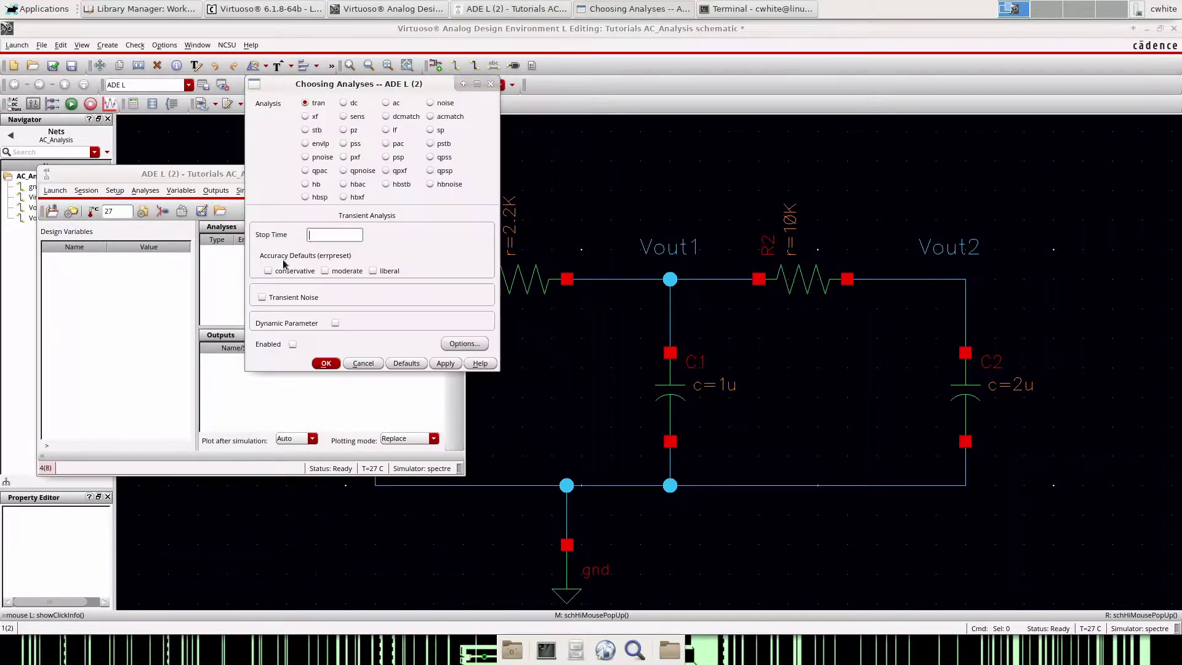
- Define an ac analysis from 1 to 1M, logarithmic sweep, 1000 points per decade
click(386, 104)
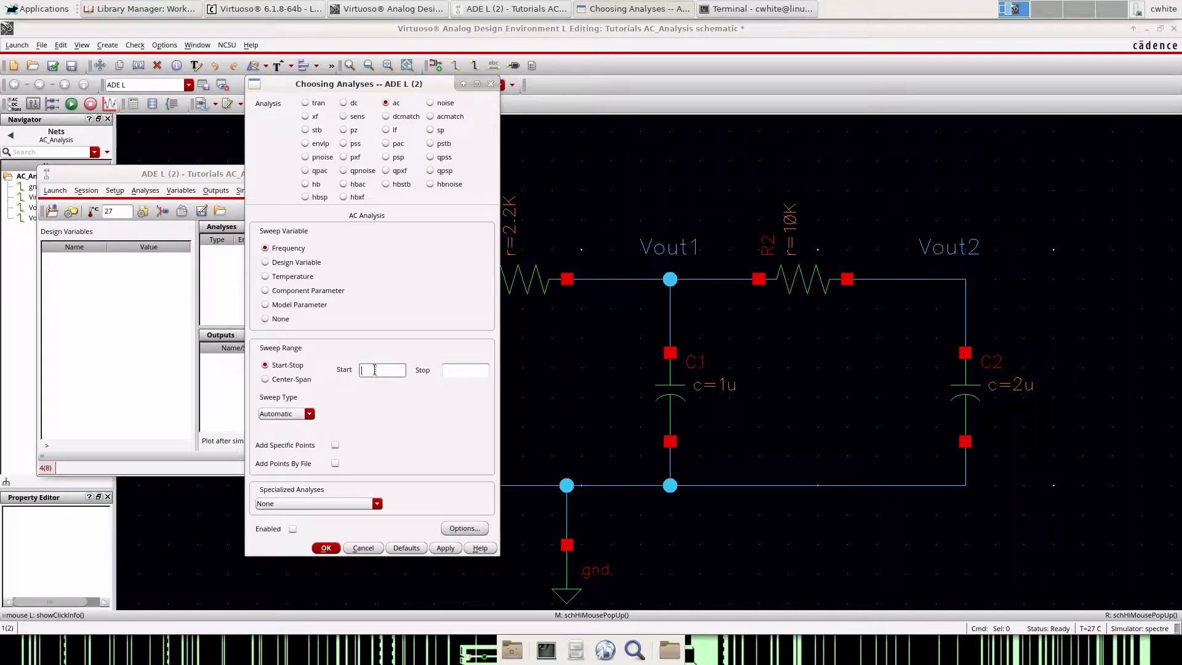
text(1)
click(454, 368)
text(1M)
click(309, 416)
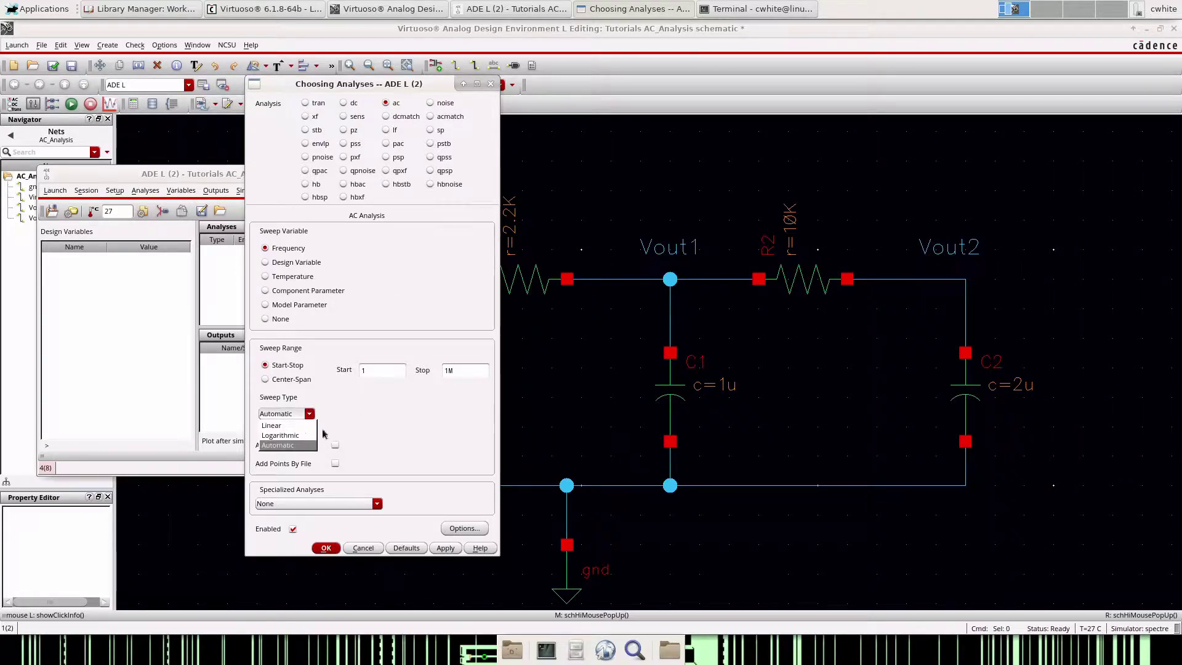
click(283, 436)
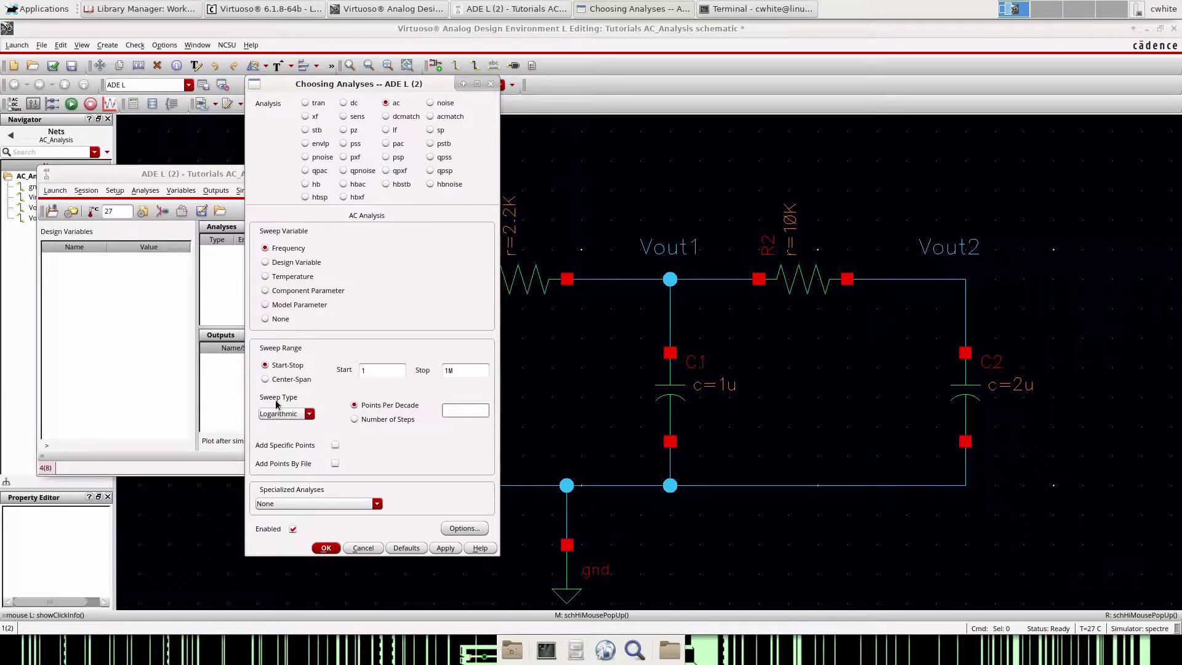
text(1000)
click(446, 548)
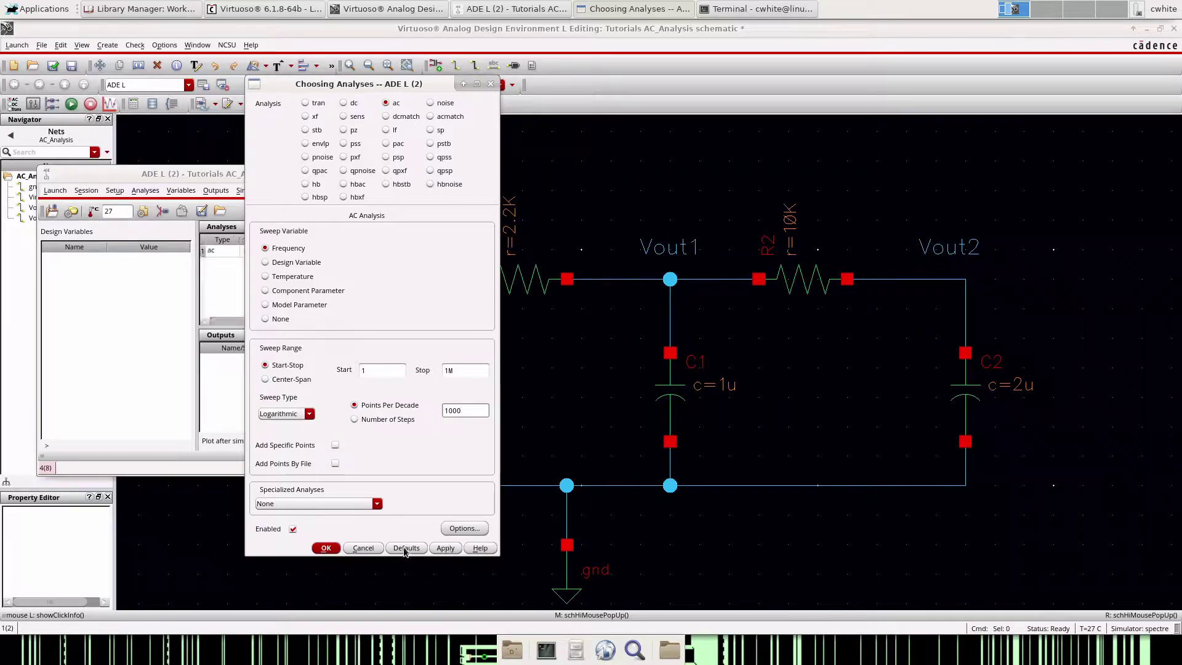
click(324, 549)
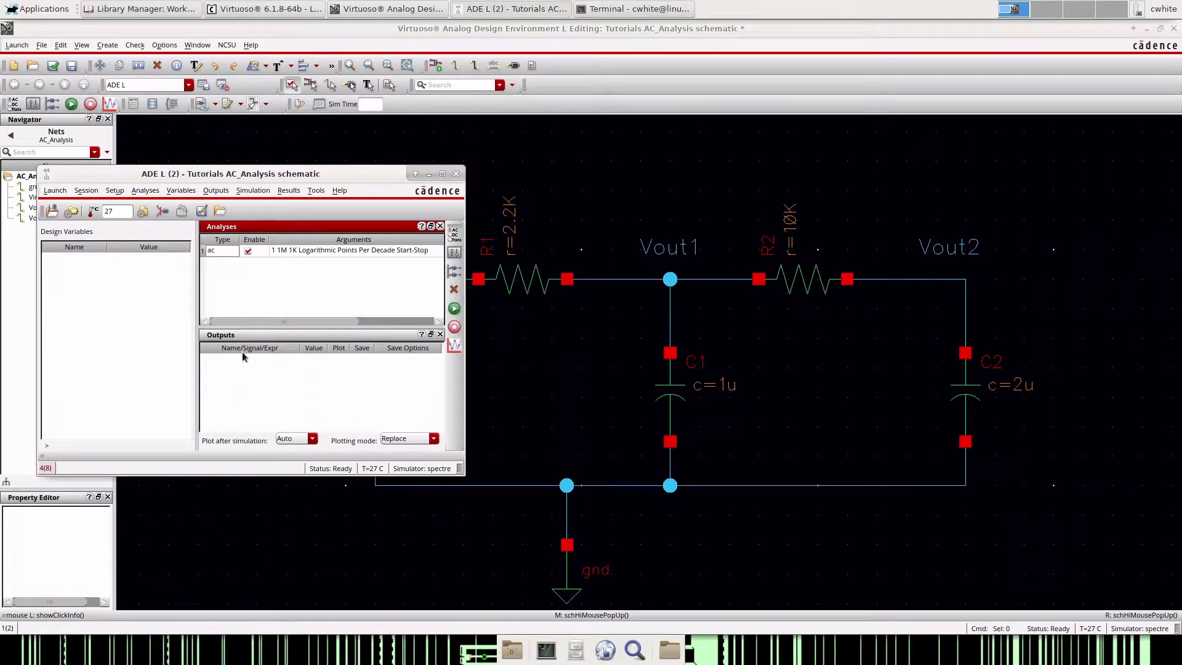
click(338, 369)
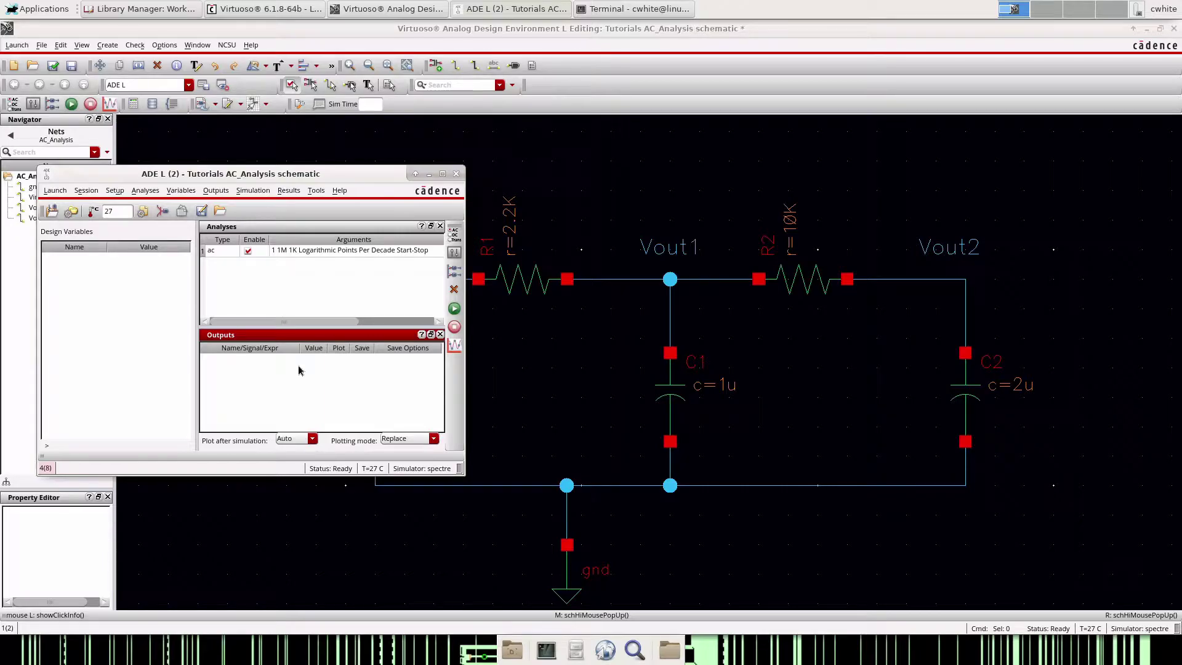
- Open the calculator, delete the old dB20 expression, and pick VF("/Vout2") from the schematic wire
click(313, 192)
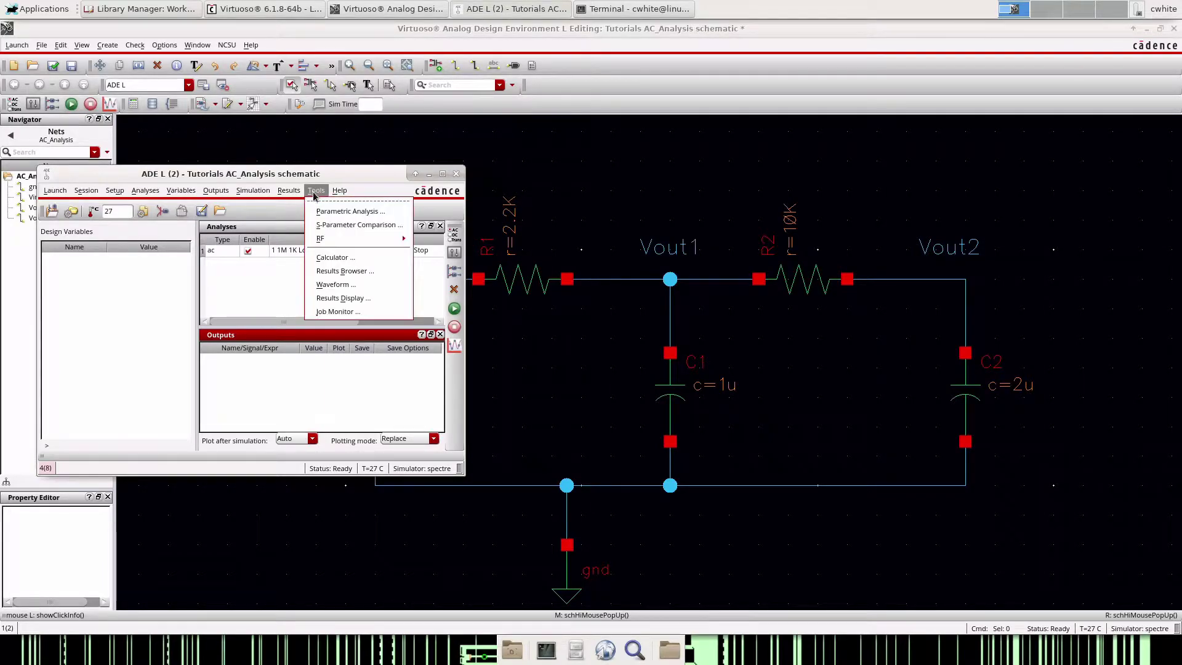
click(341, 257)
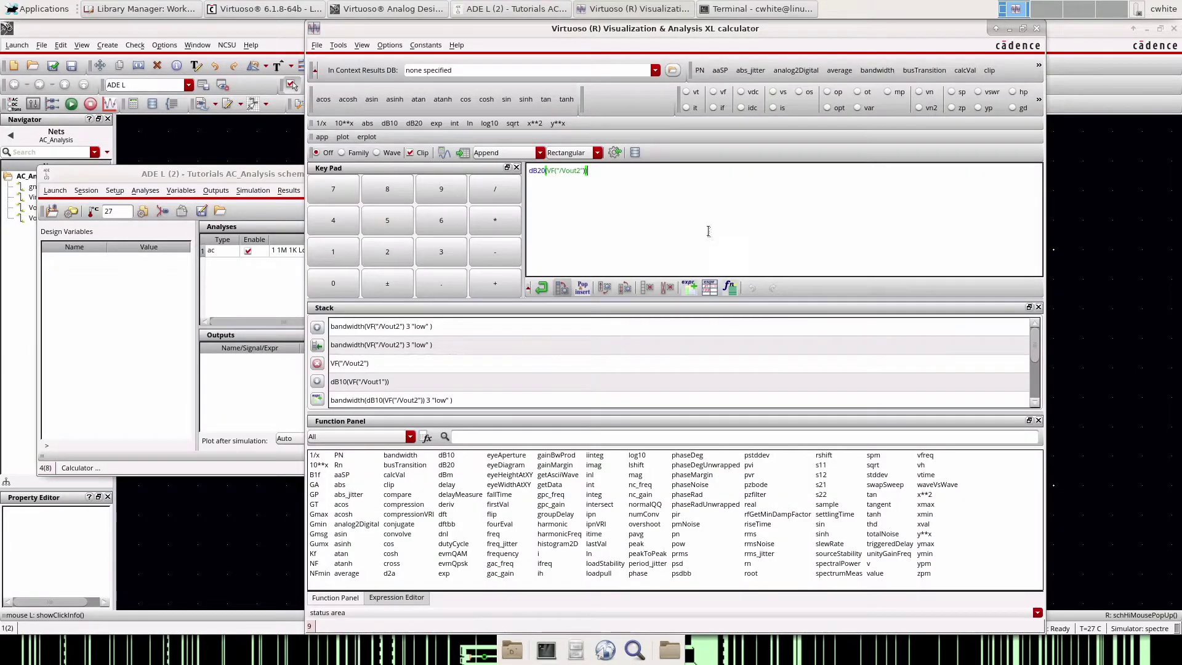
triple_click(663, 220)
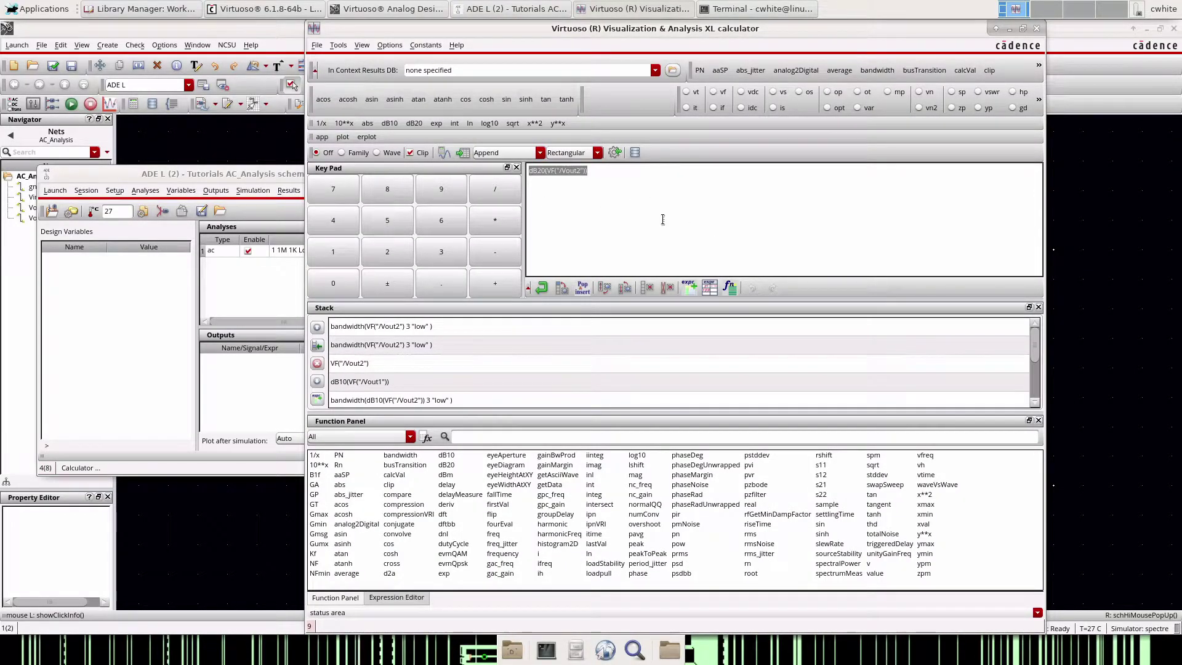
key(BackSpace)
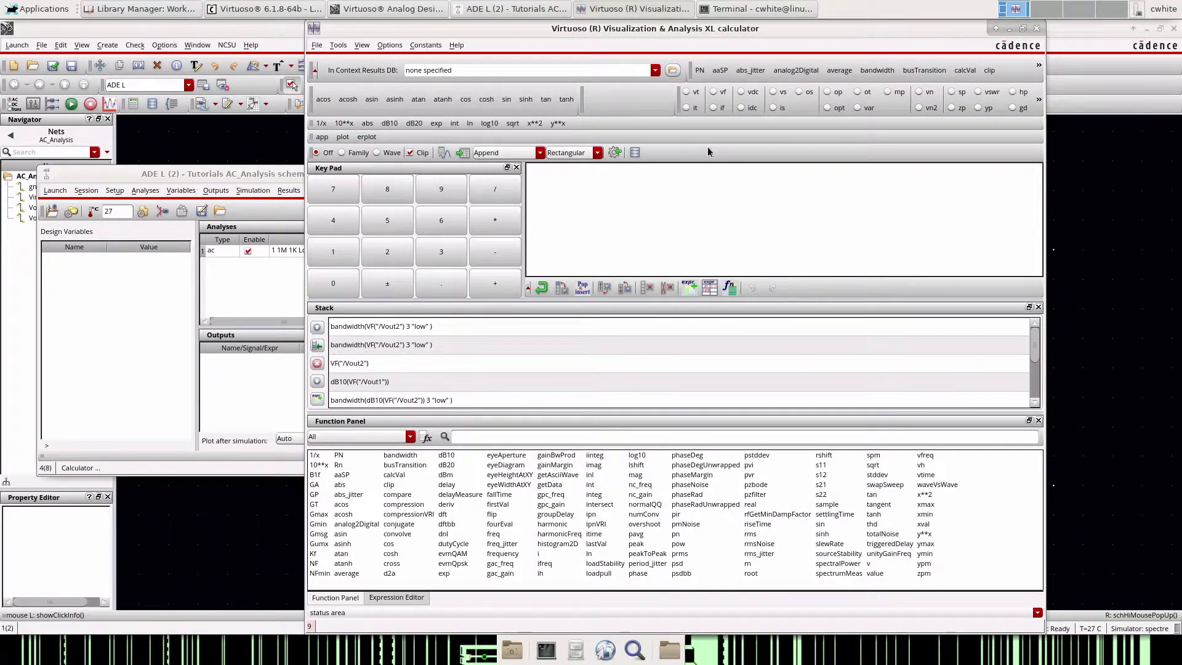
click(714, 92)
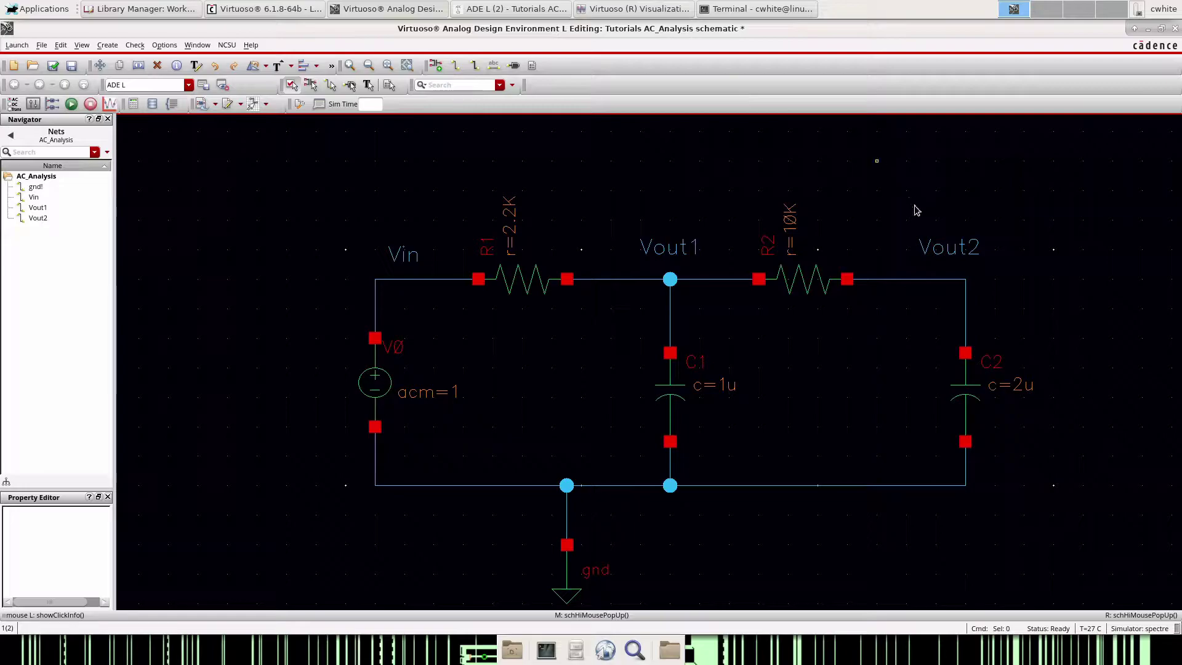
click(947, 250)
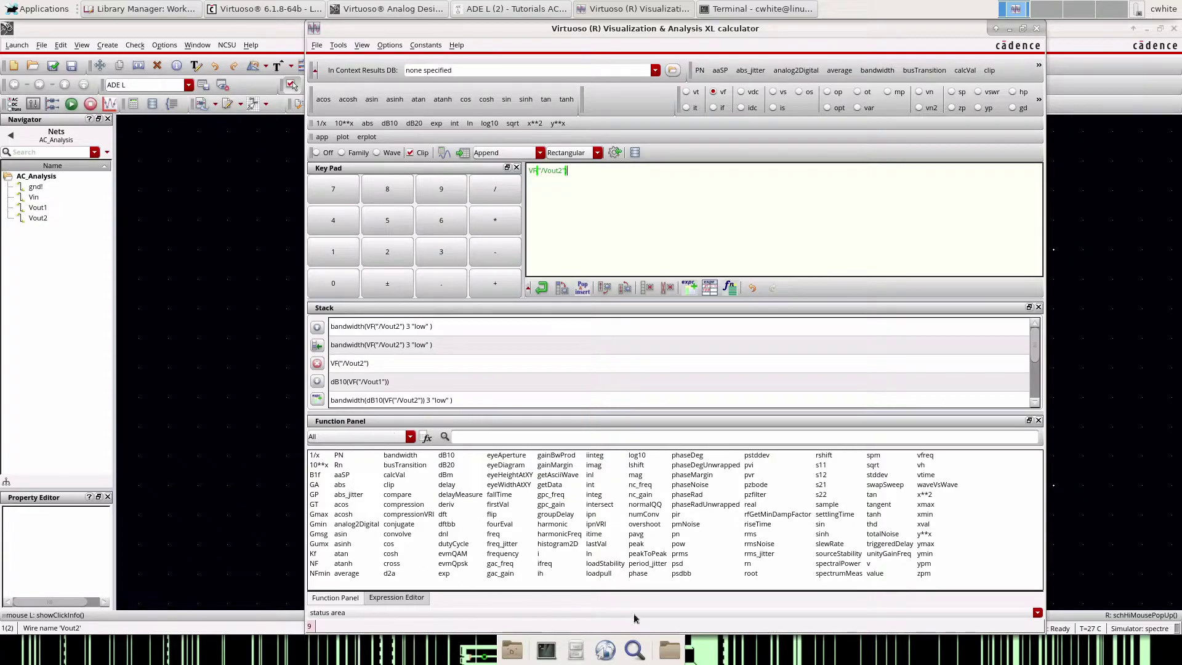
click(400, 456)
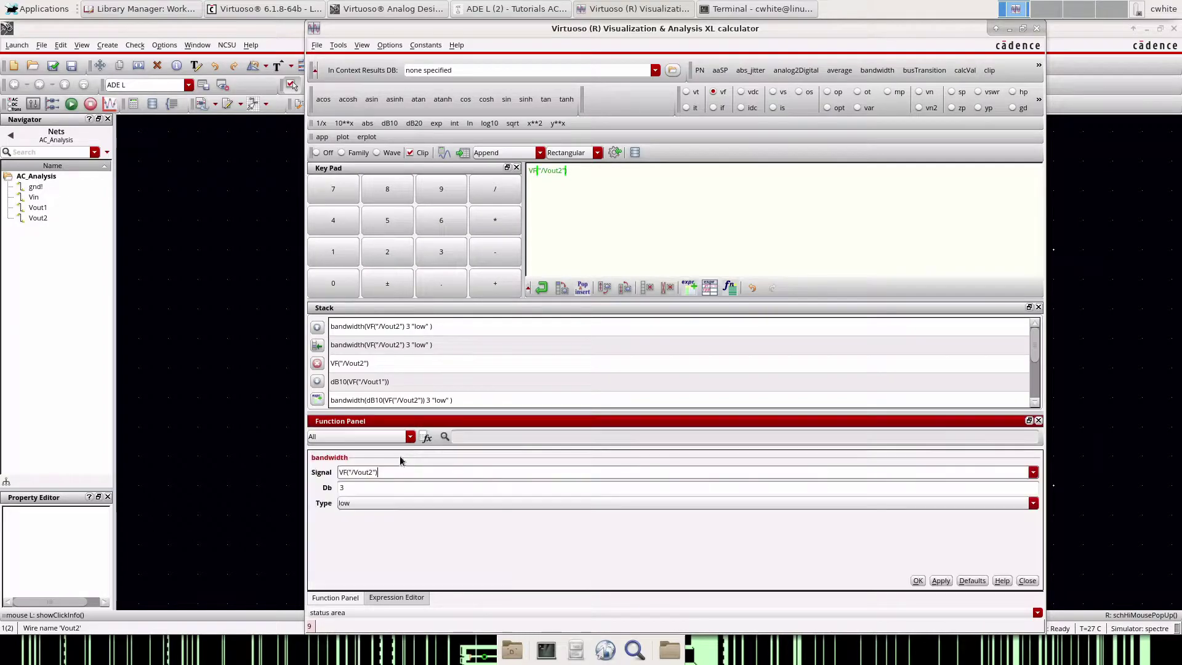
- Add bandwidth(VF("/Vout2") 3 "low") and dB20(VF("/Vout2")) outputs, then close the calculator
click(348, 489)
click(343, 505)
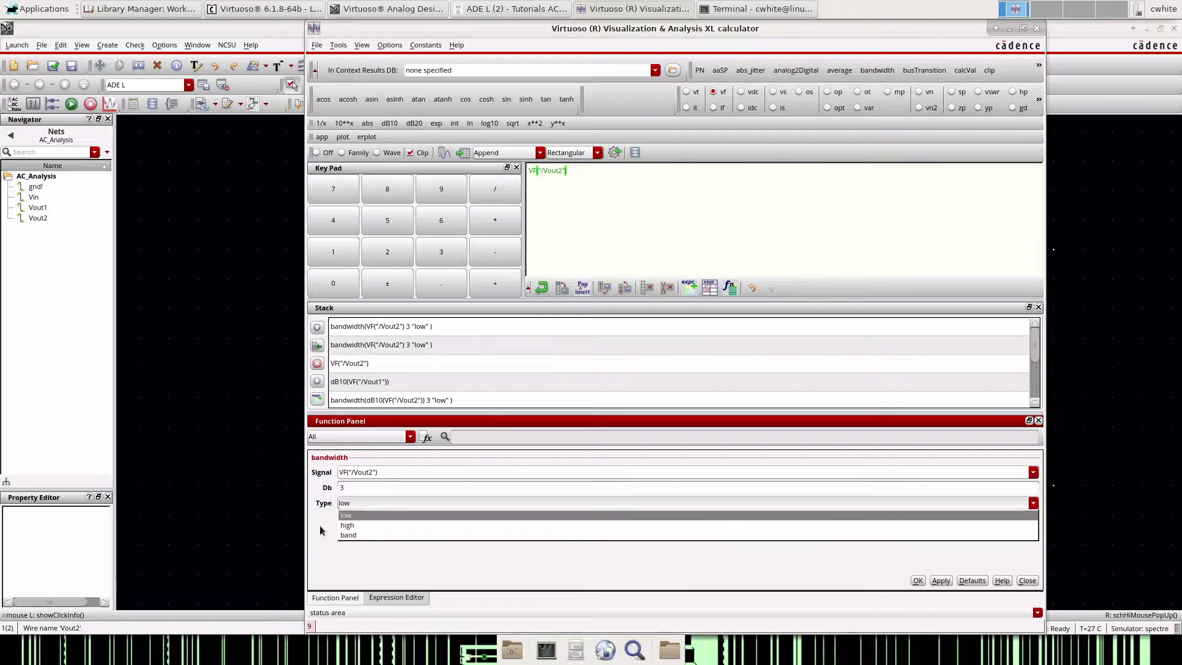
click(355, 519)
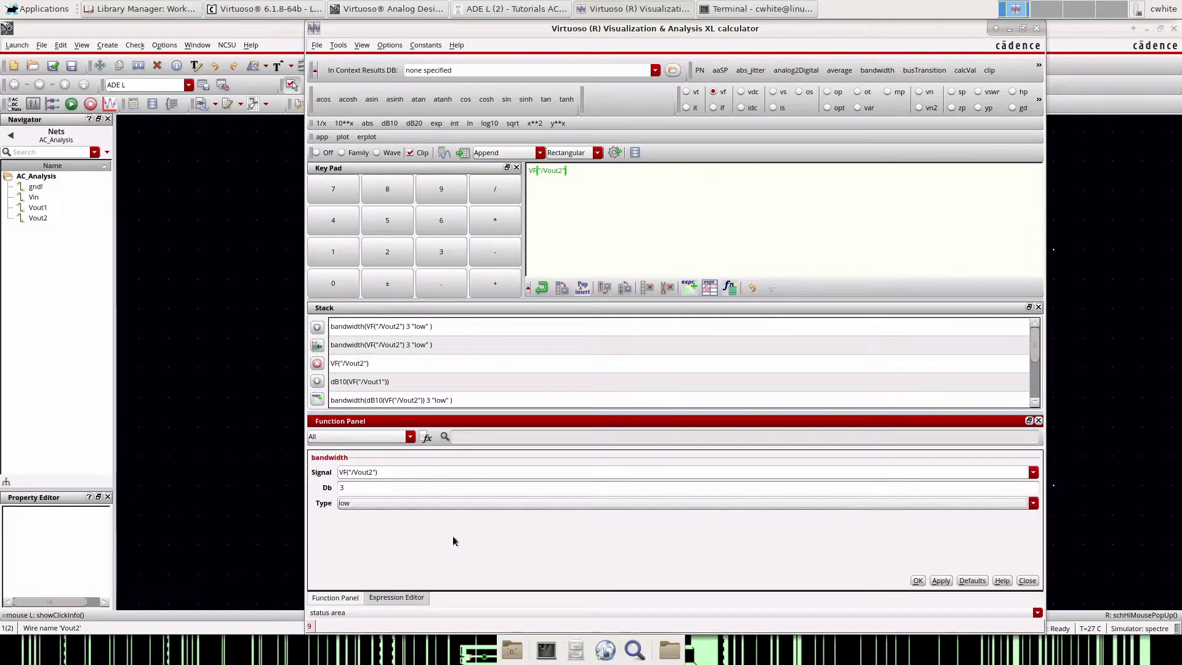
click(917, 581)
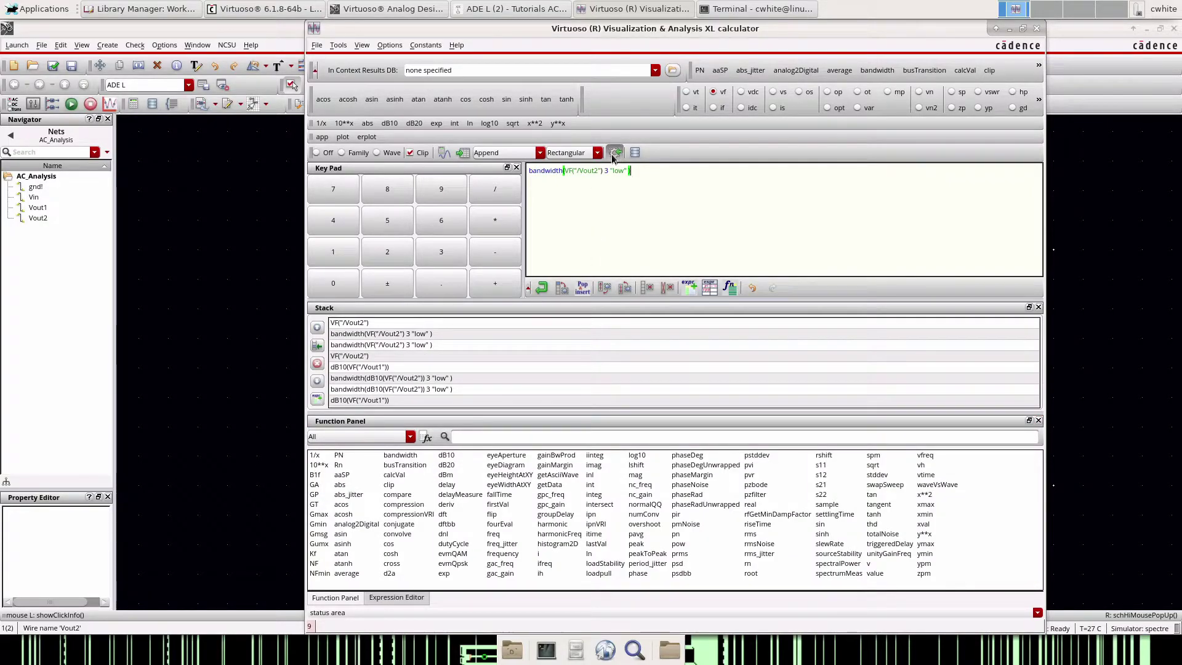
click(374, 324)
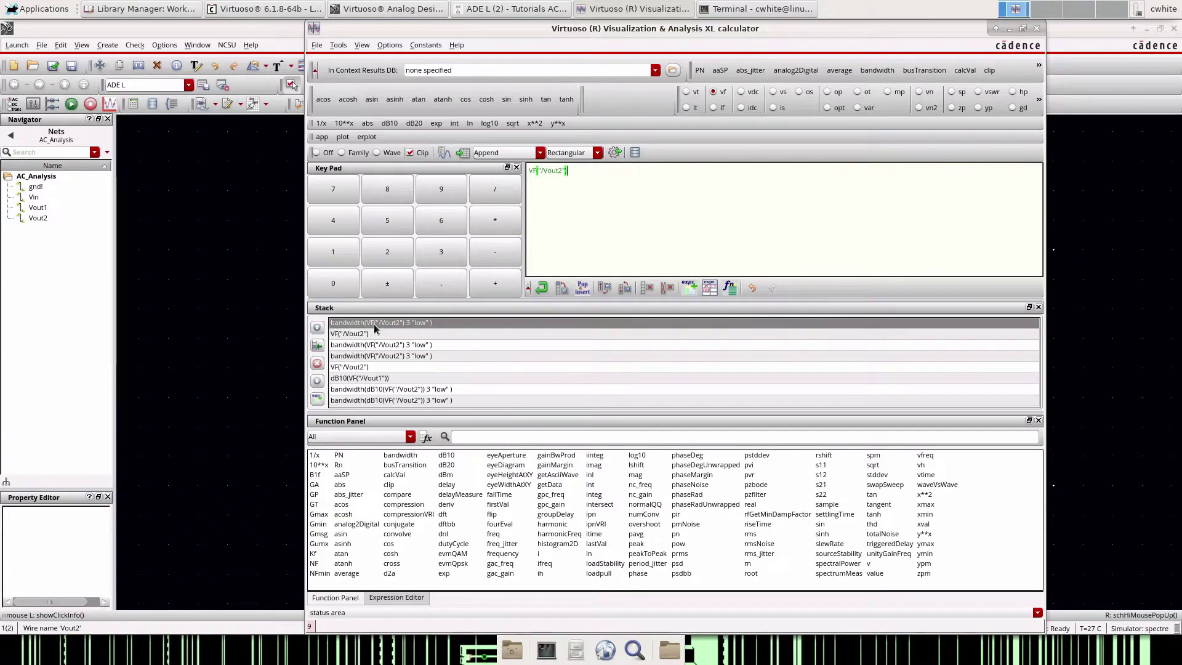
click(414, 124)
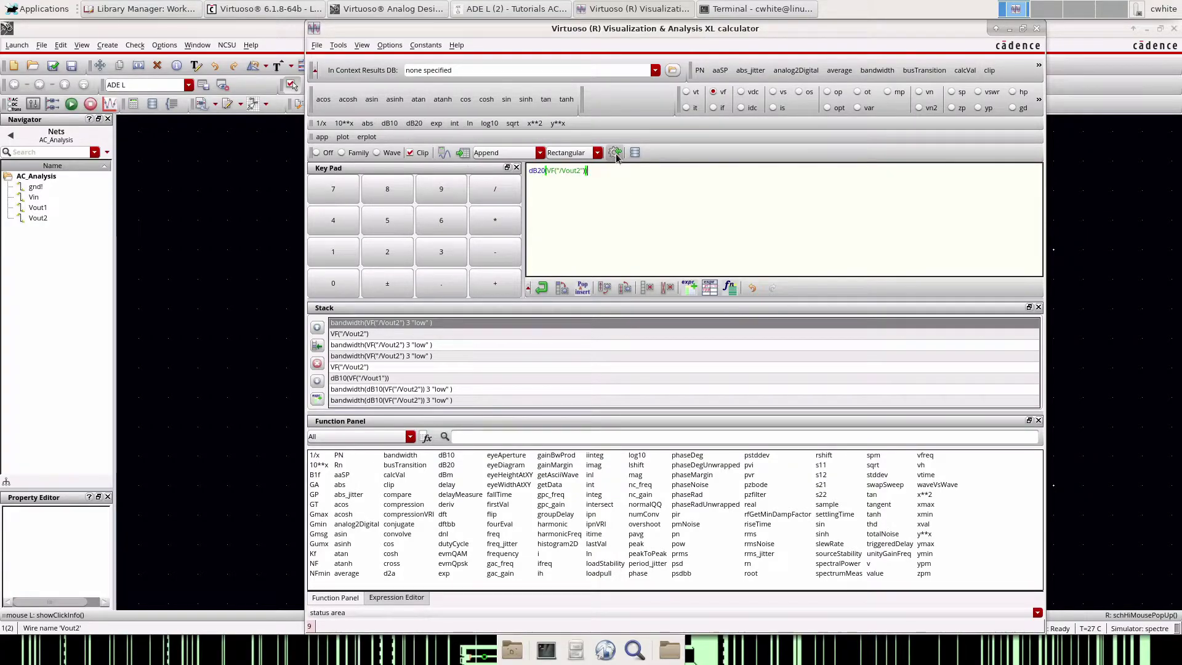
click(1037, 29)
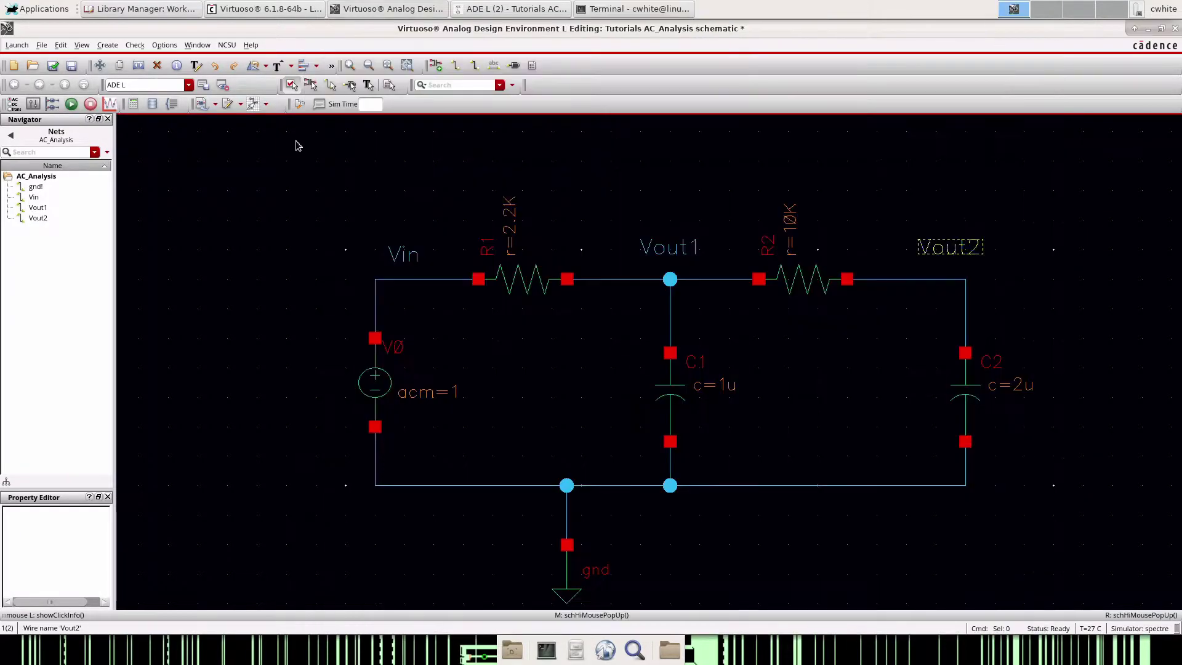
- Unplot the dB20 output, run the AC simulation (bandwidth 6.516), and arrange the ADE L and waveform windows
click(517, 8)
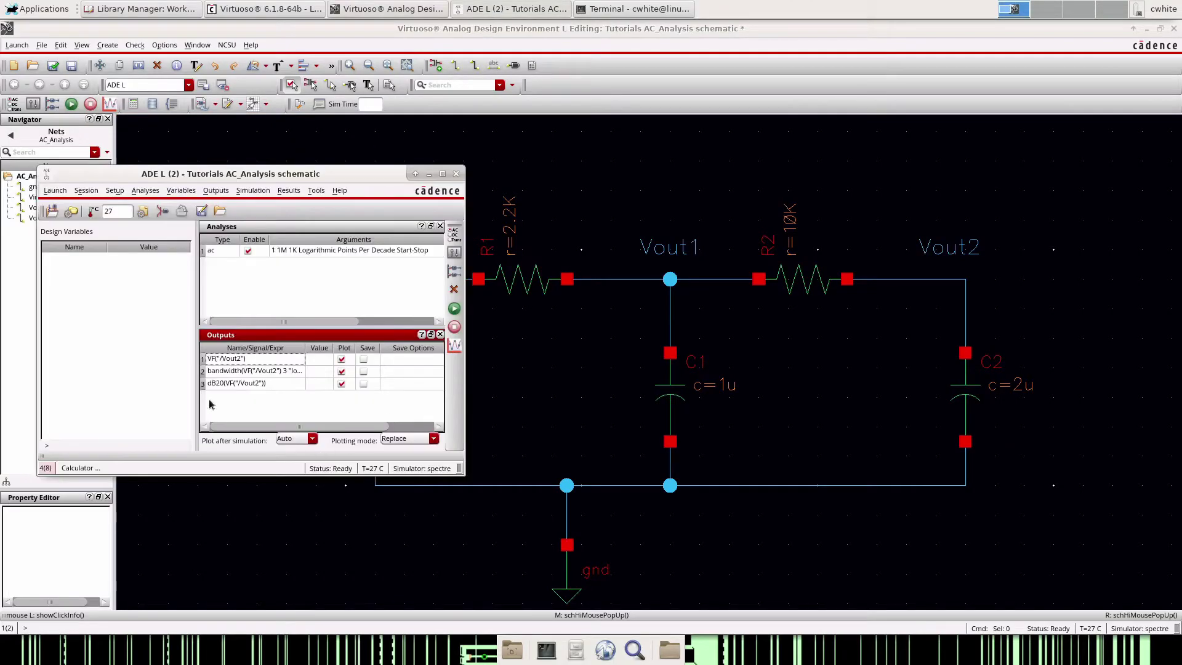
click(341, 384)
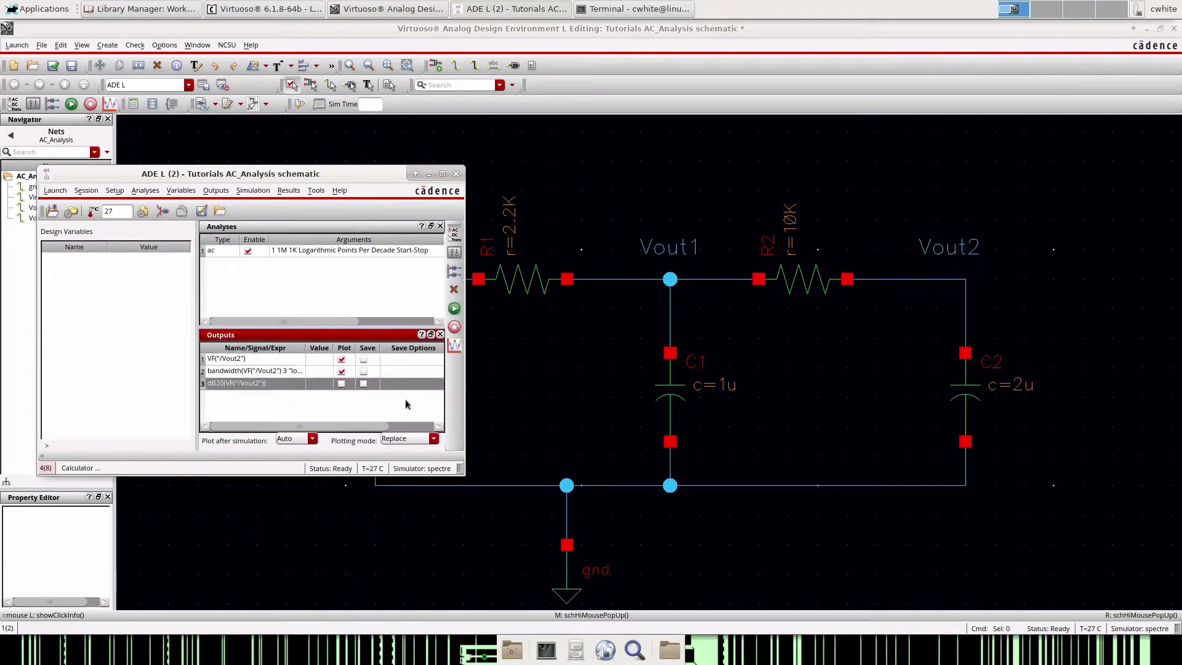
click(455, 308)
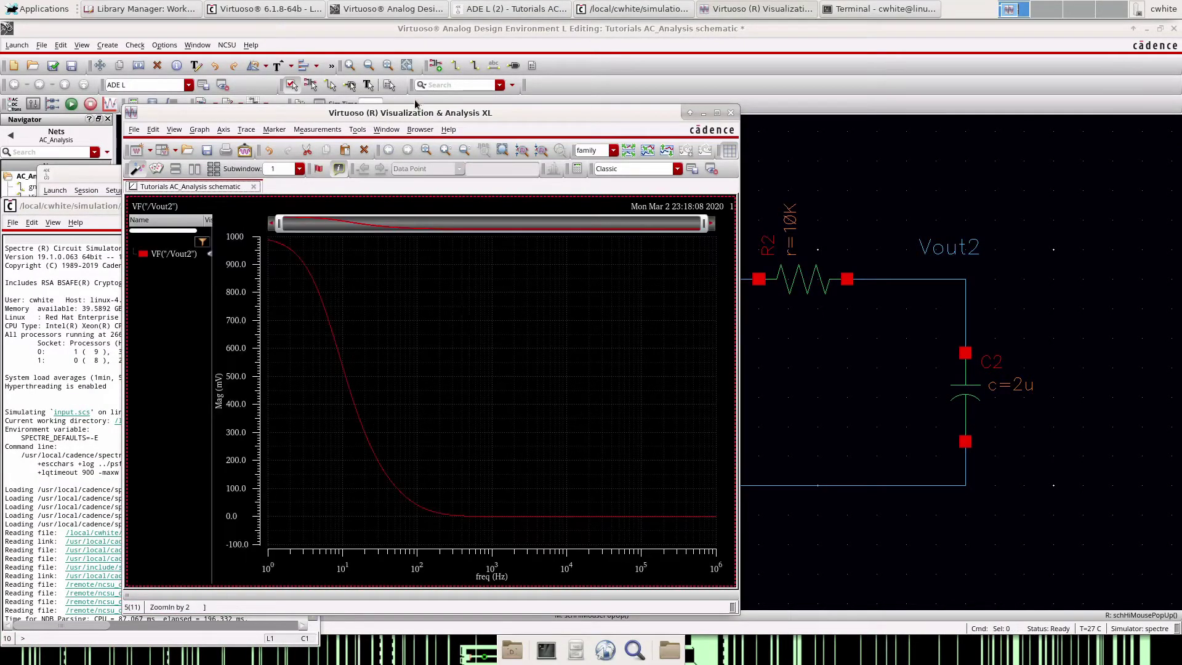
drag(473, 105, 868, 72)
click(448, 416)
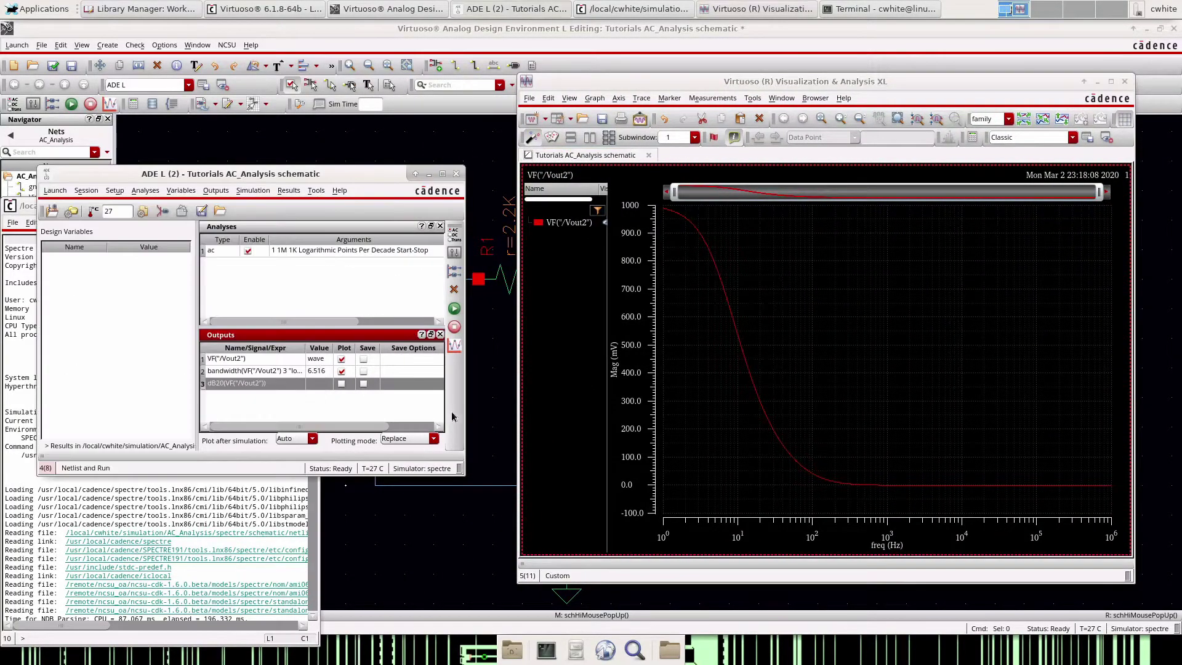
drag(484, 393, 499, 392)
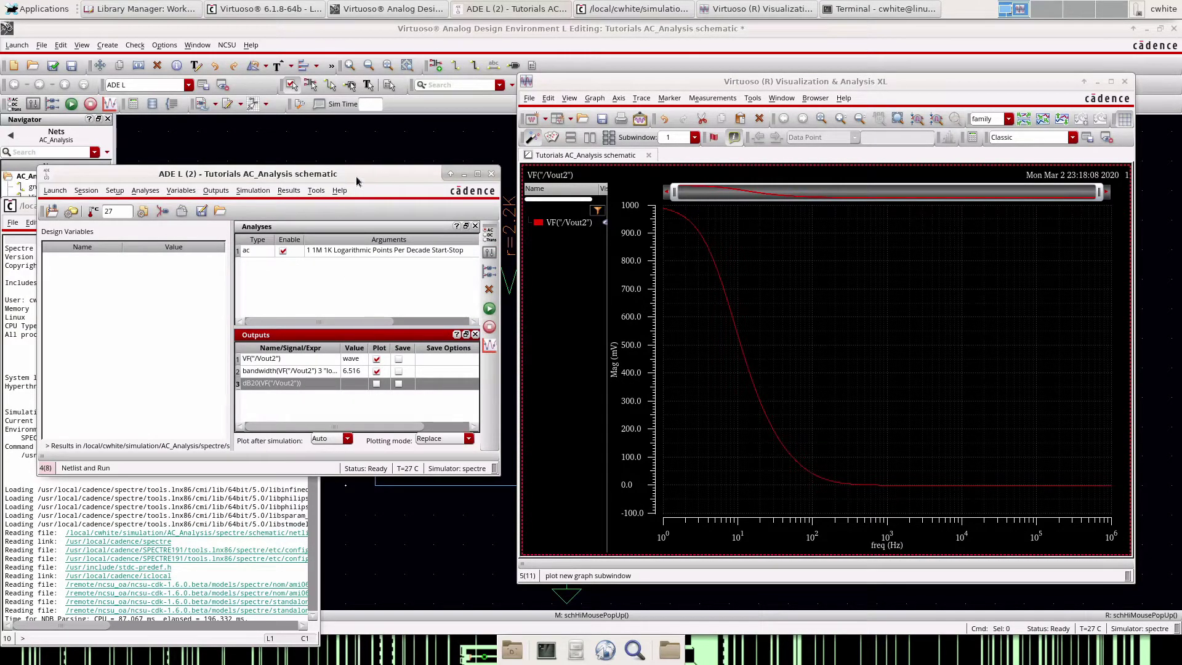
drag(338, 181, 310, 184)
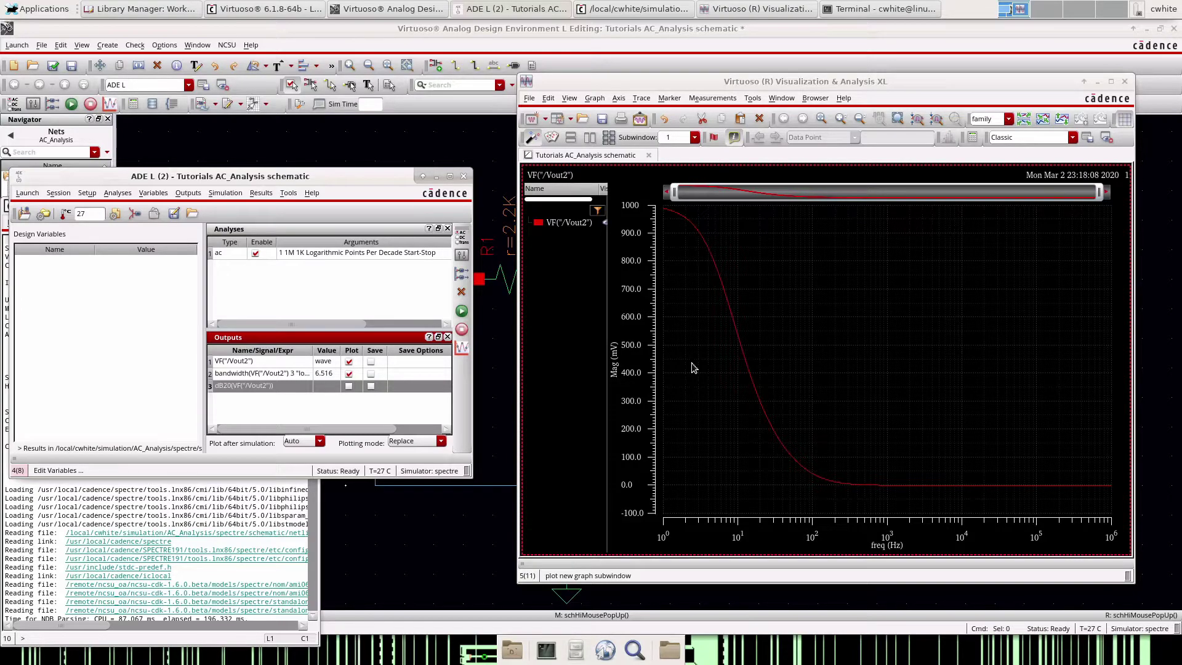
click(712, 369)
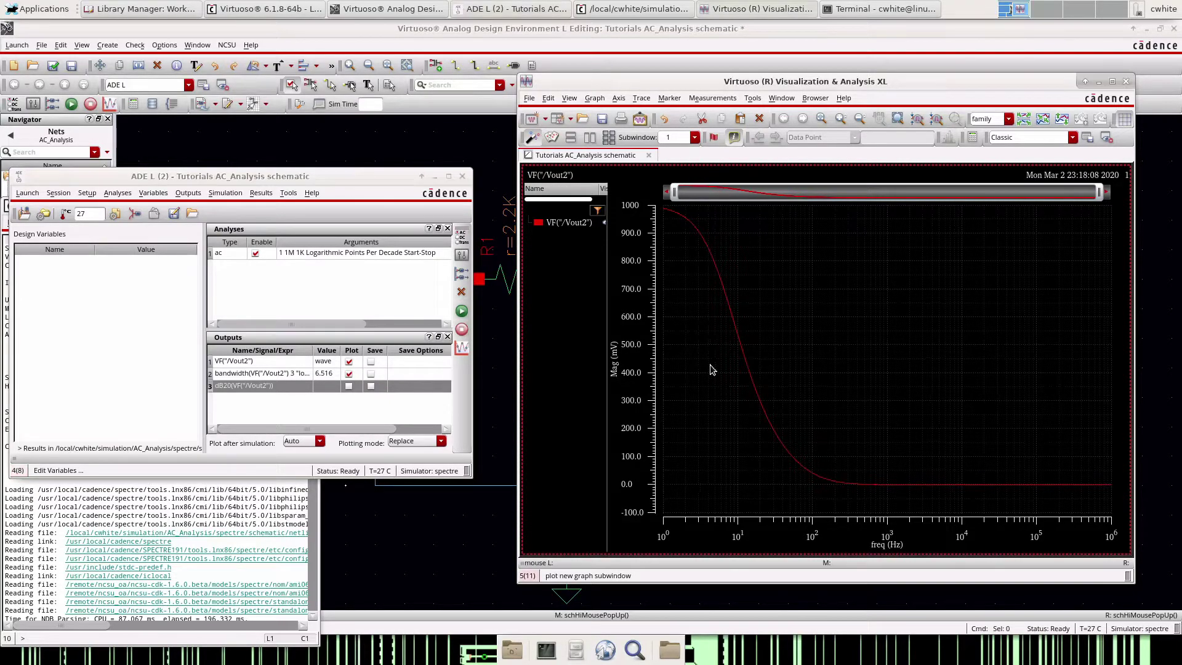
- Plot dB20(VF("/Vout2")) instead of the Vout2 magnitude
click(349, 386)
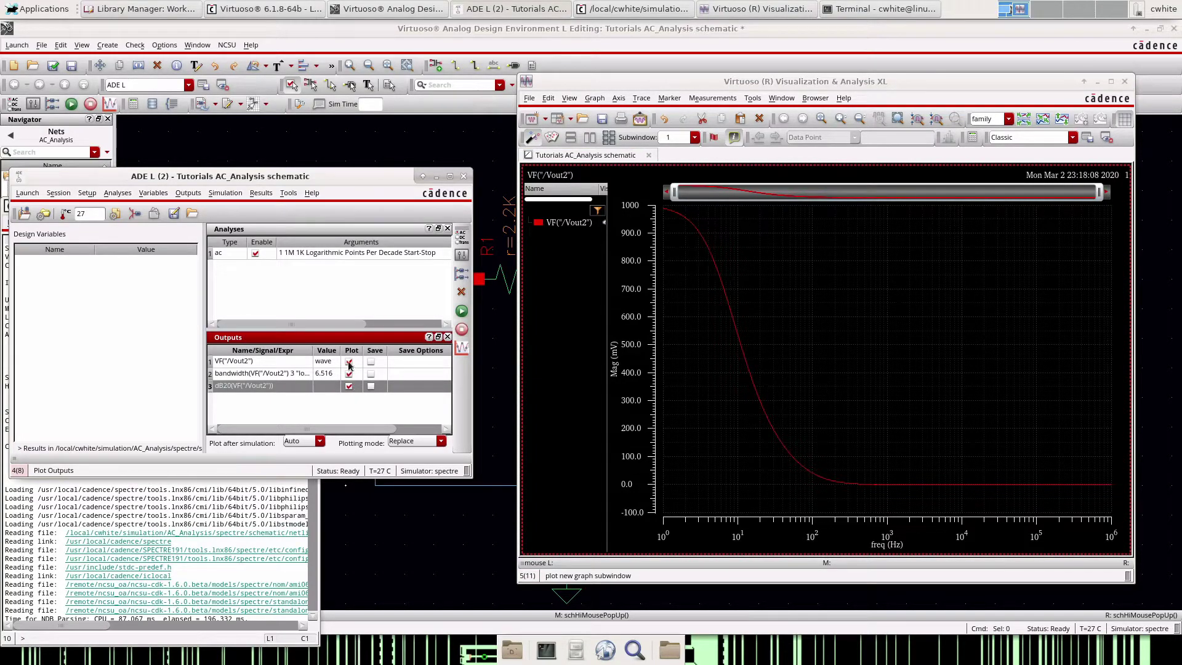
click(349, 361)
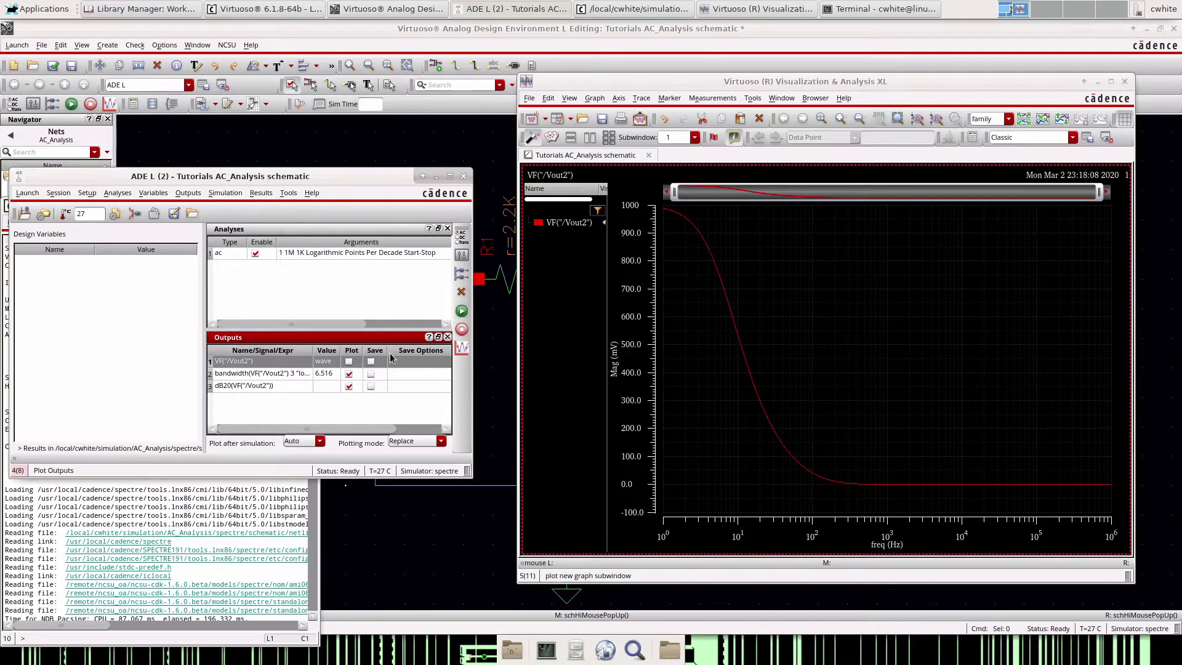
click(462, 348)
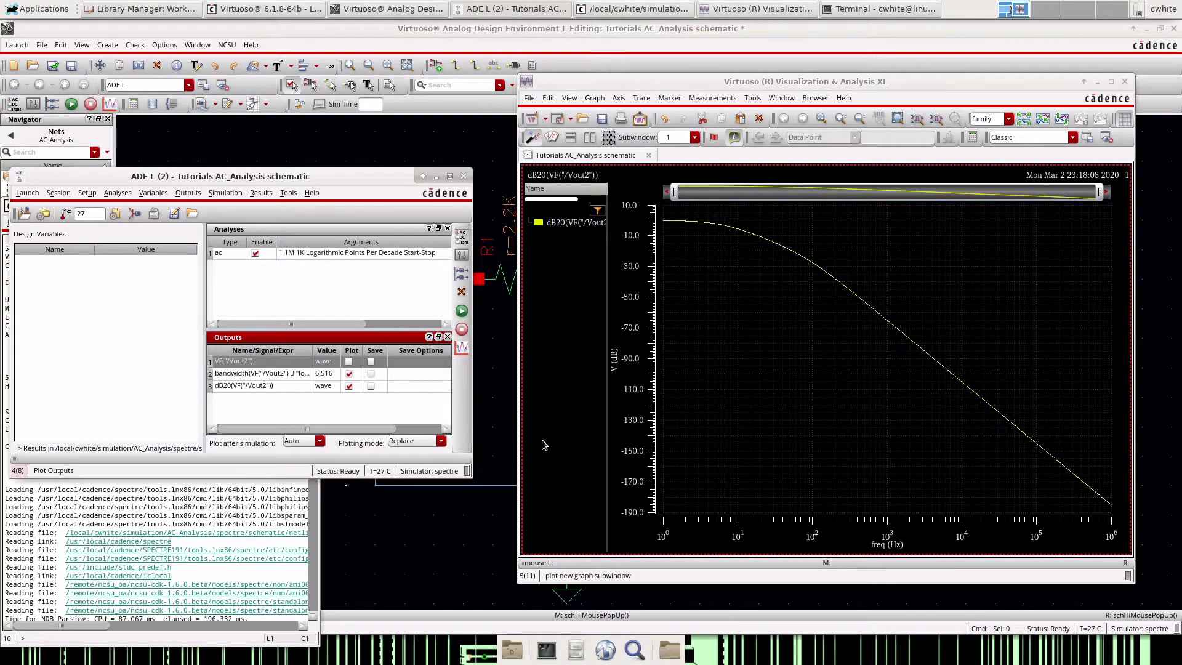
- Place vertical marker V1 at 6.42232 Hz, reading about -3.04 dB
key(v)
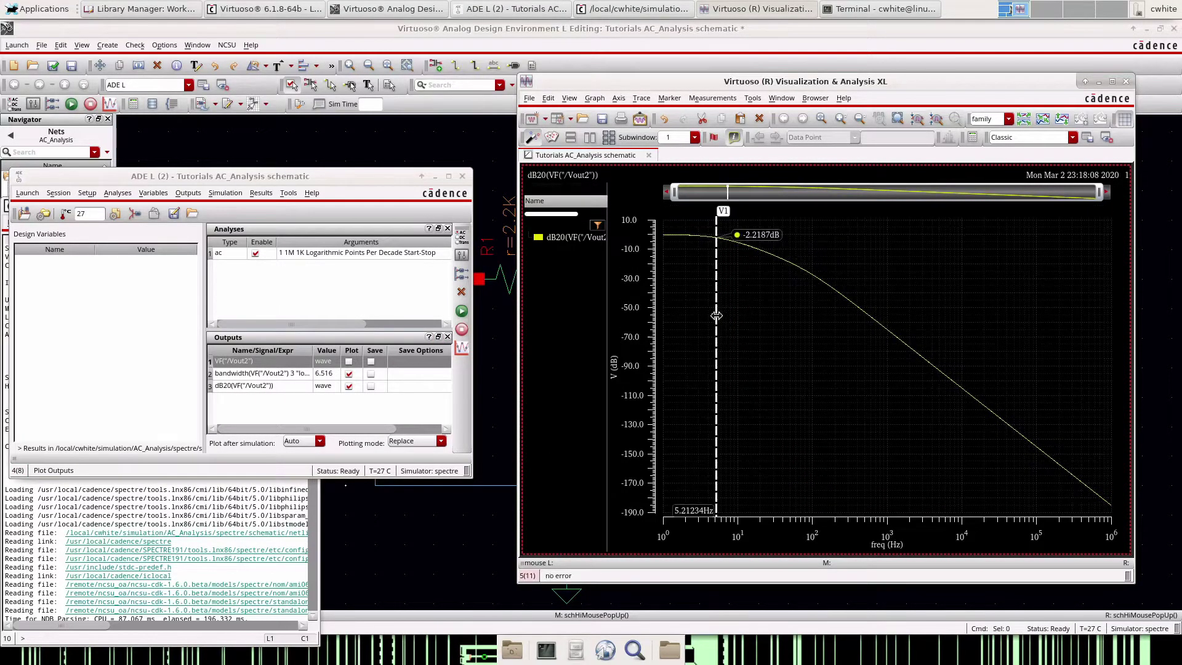
mouse_move(716, 316)
mouse_down()
mouse_move(729, 316)
mouse_move(713, 318)
mouse_move(725, 327)
mouse_up()
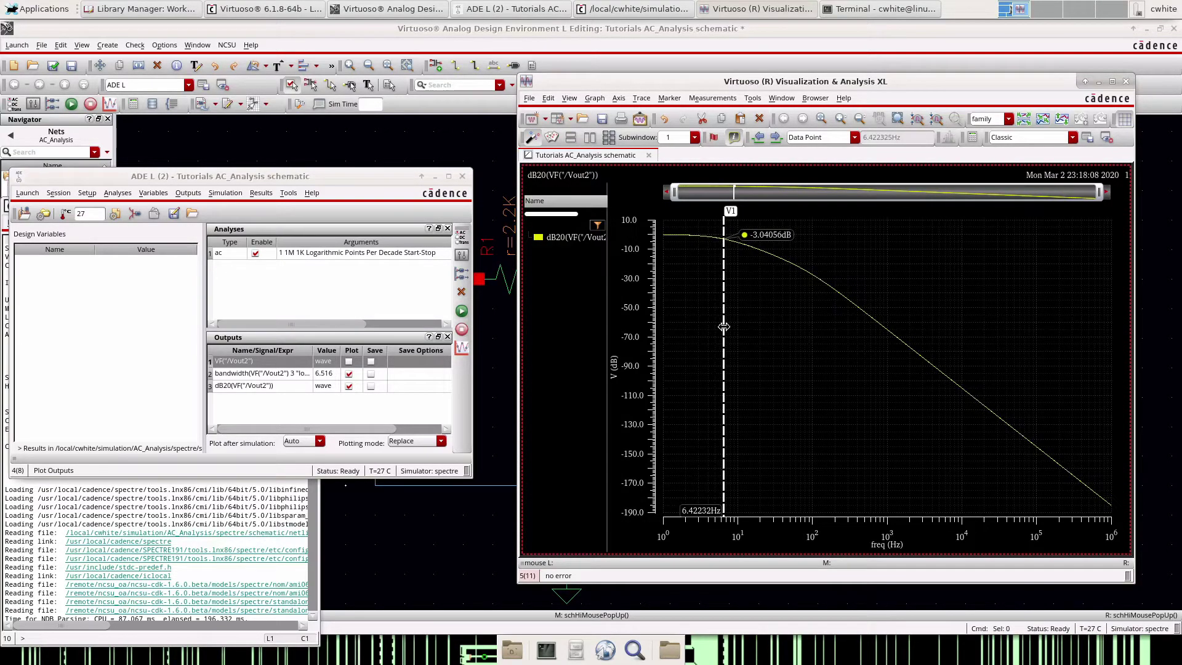
click(698, 511)
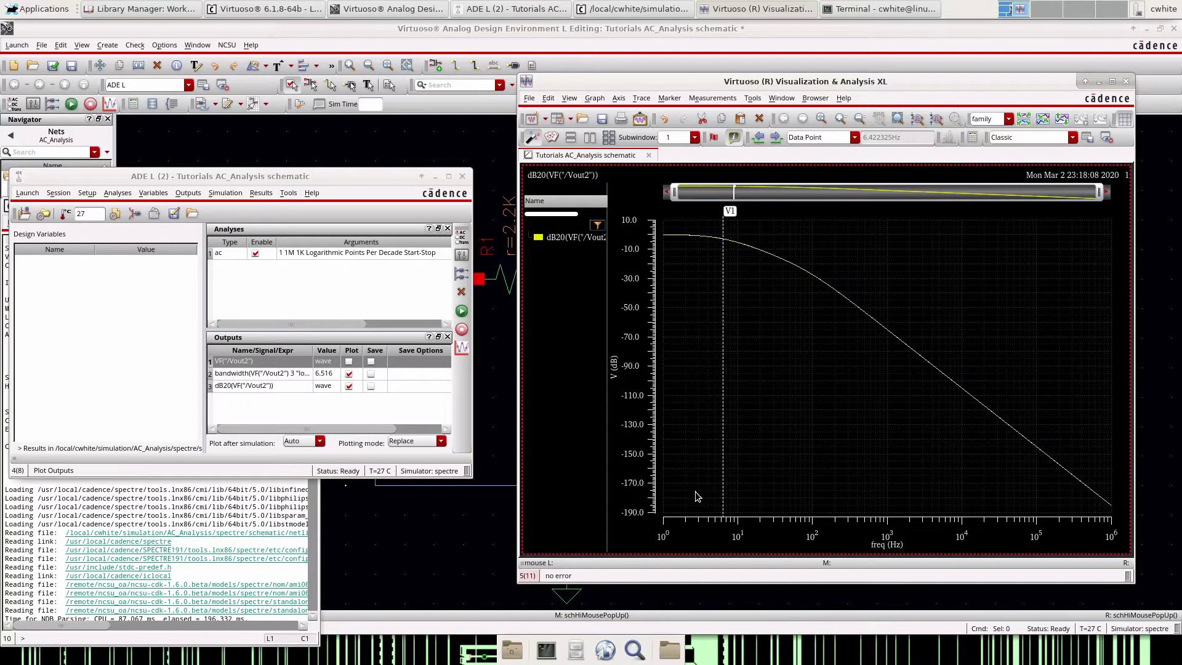
click(723, 487)
click(697, 519)
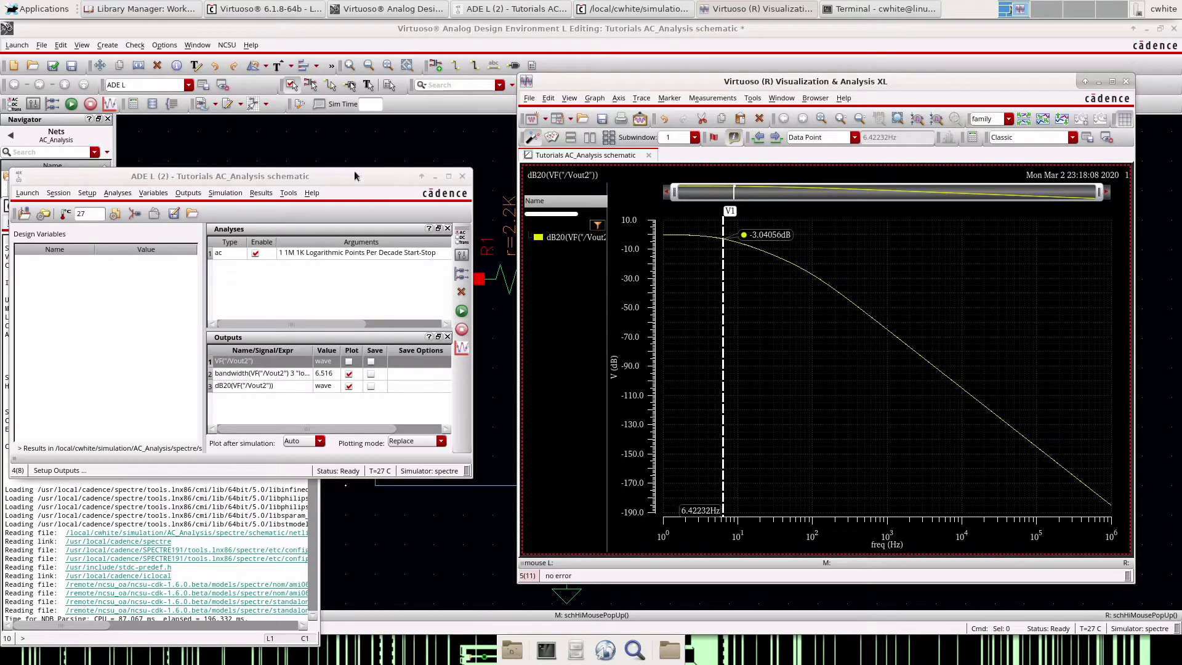
- Change V0's AC magnitude to 100m, then check and save the schematic
click(325, 157)
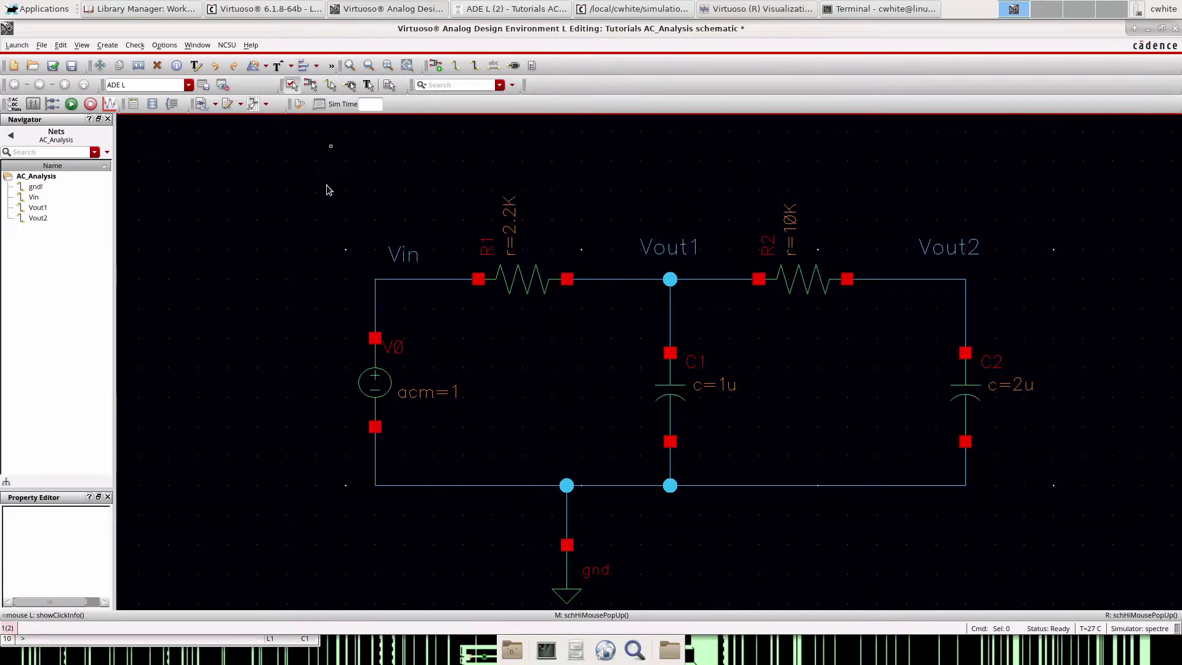
click(409, 400)
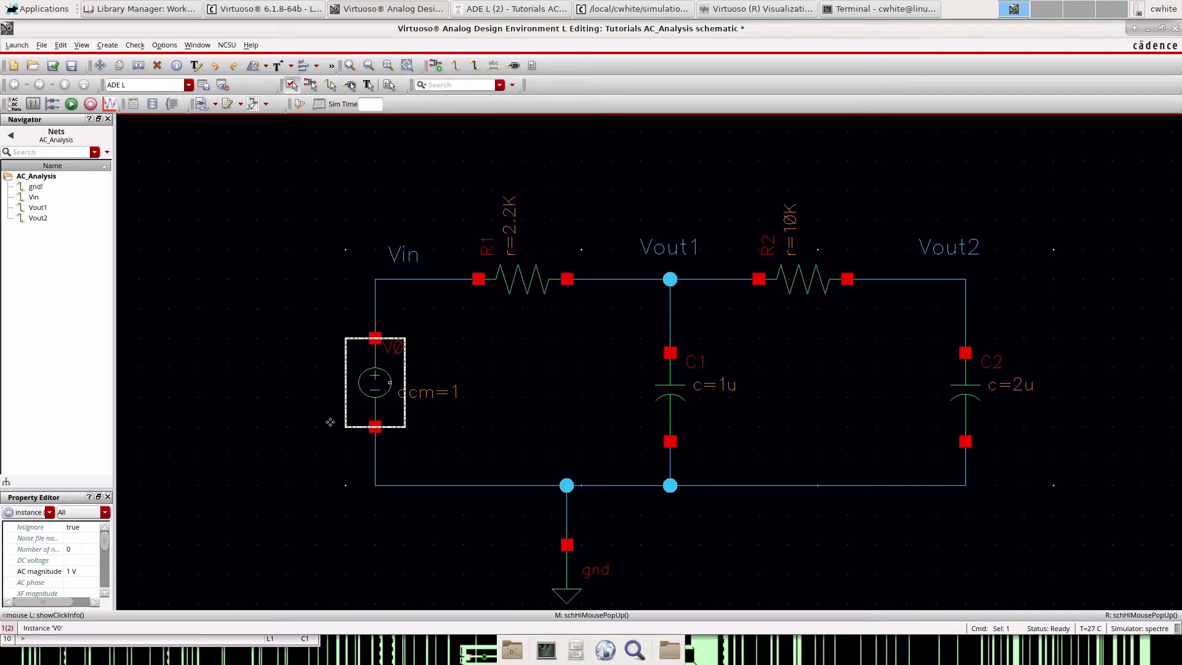
click(85, 572)
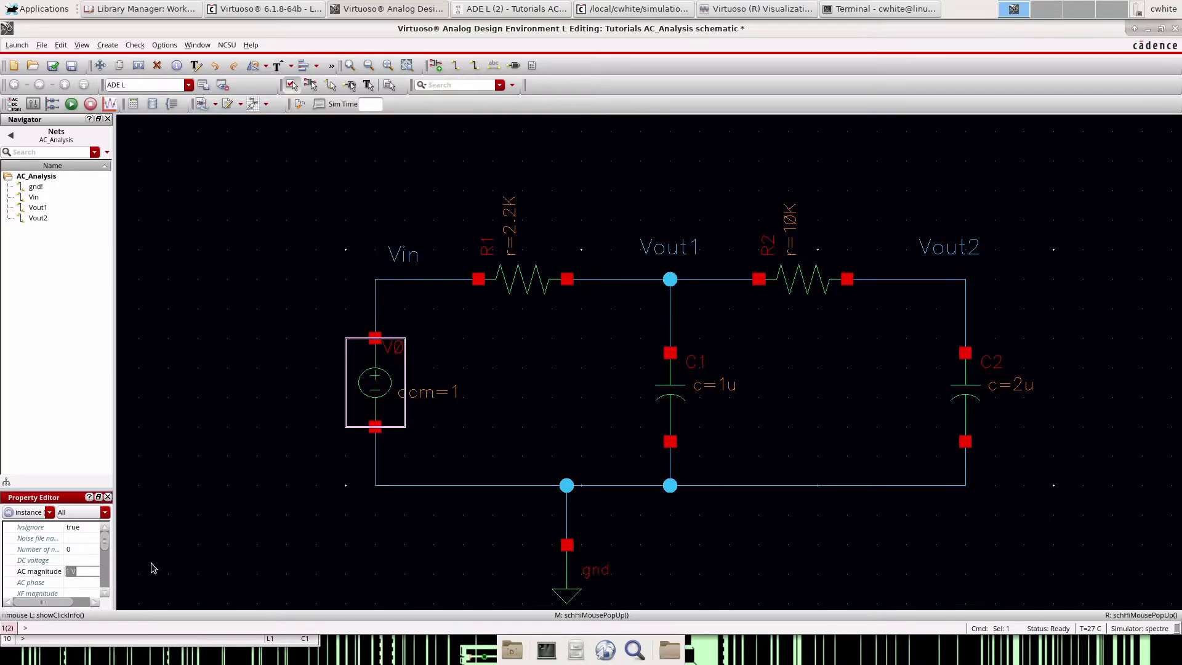
key(Return)
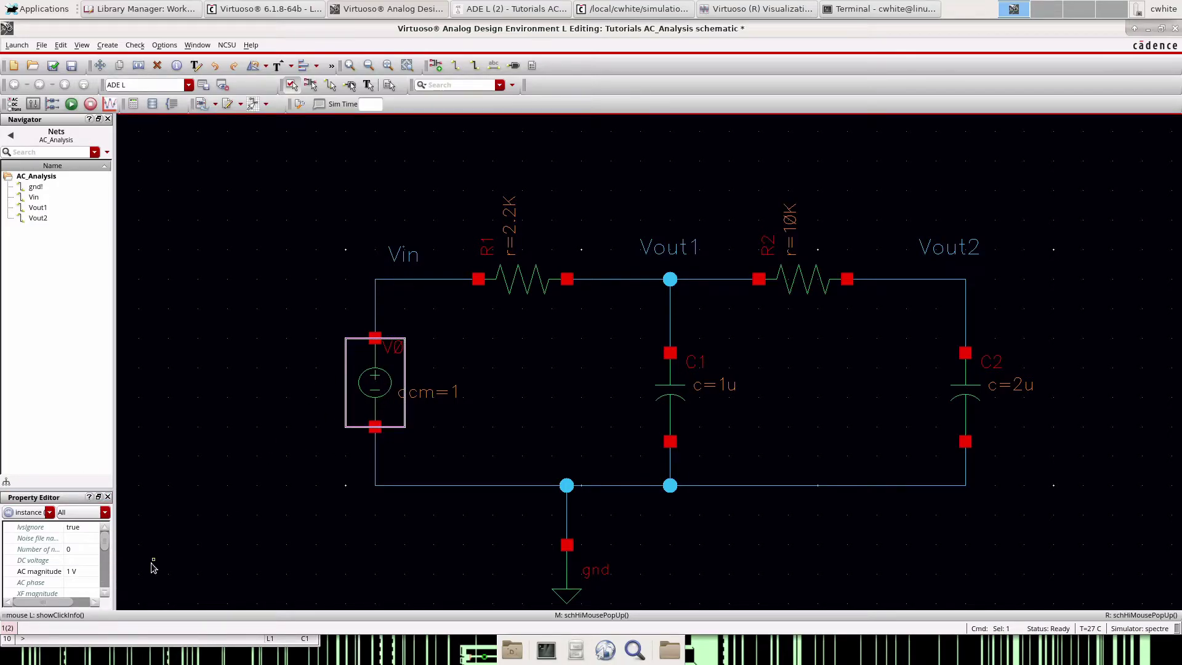
click(85, 572)
text(100m)
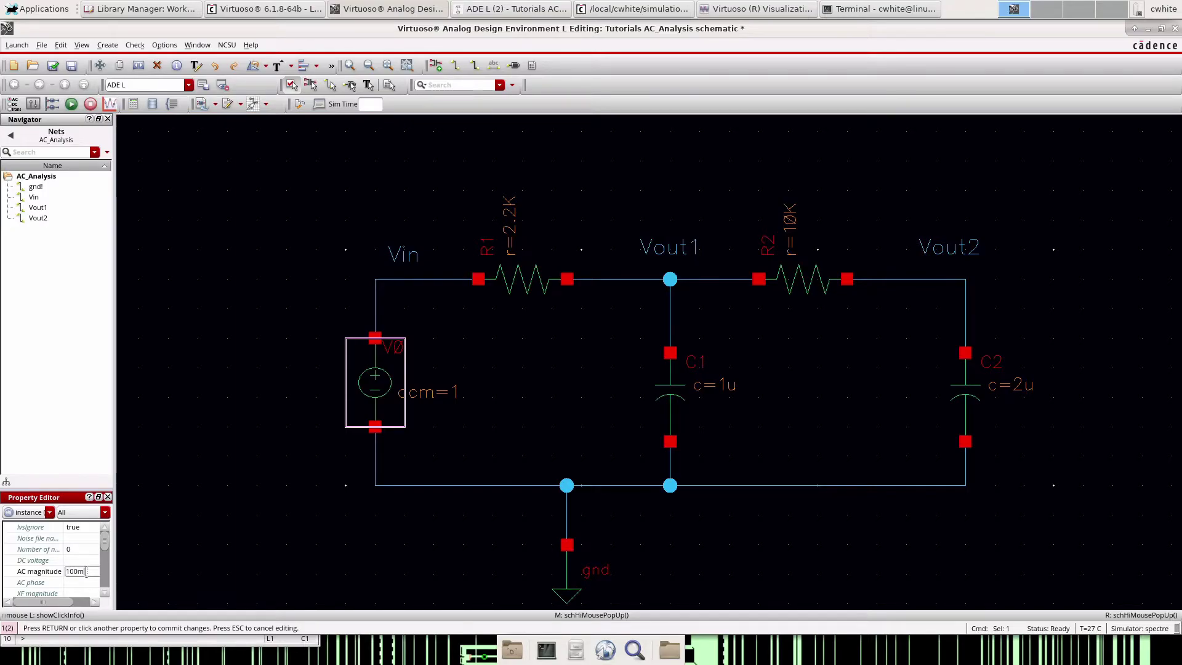
key(Return)
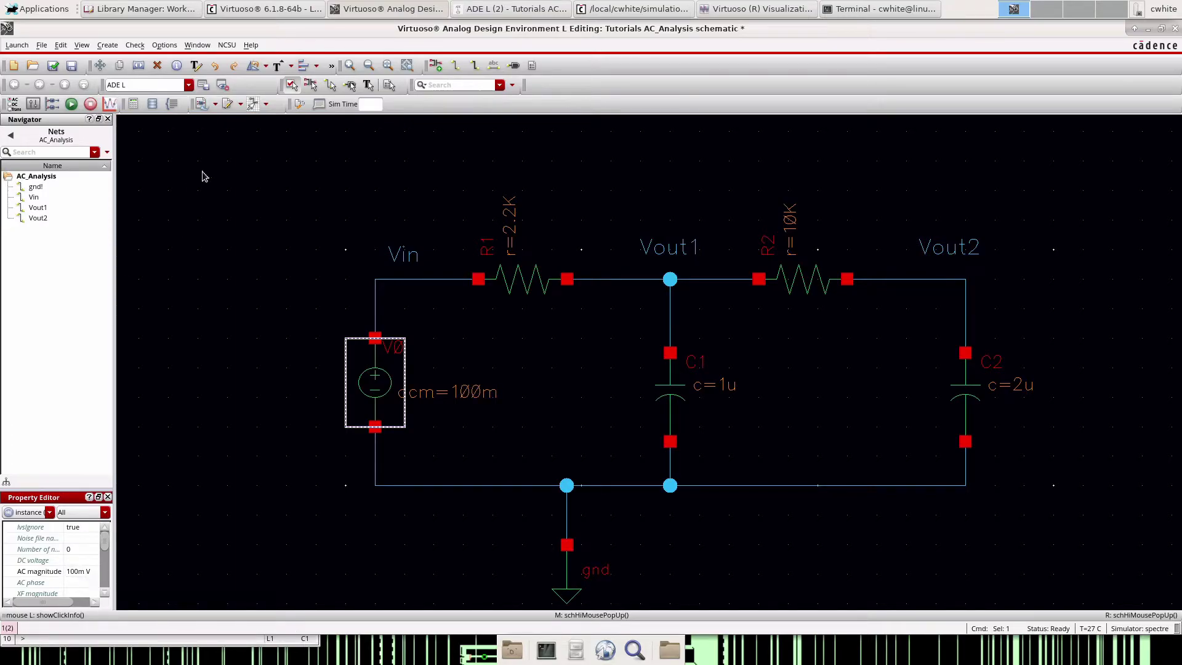
click(292, 226)
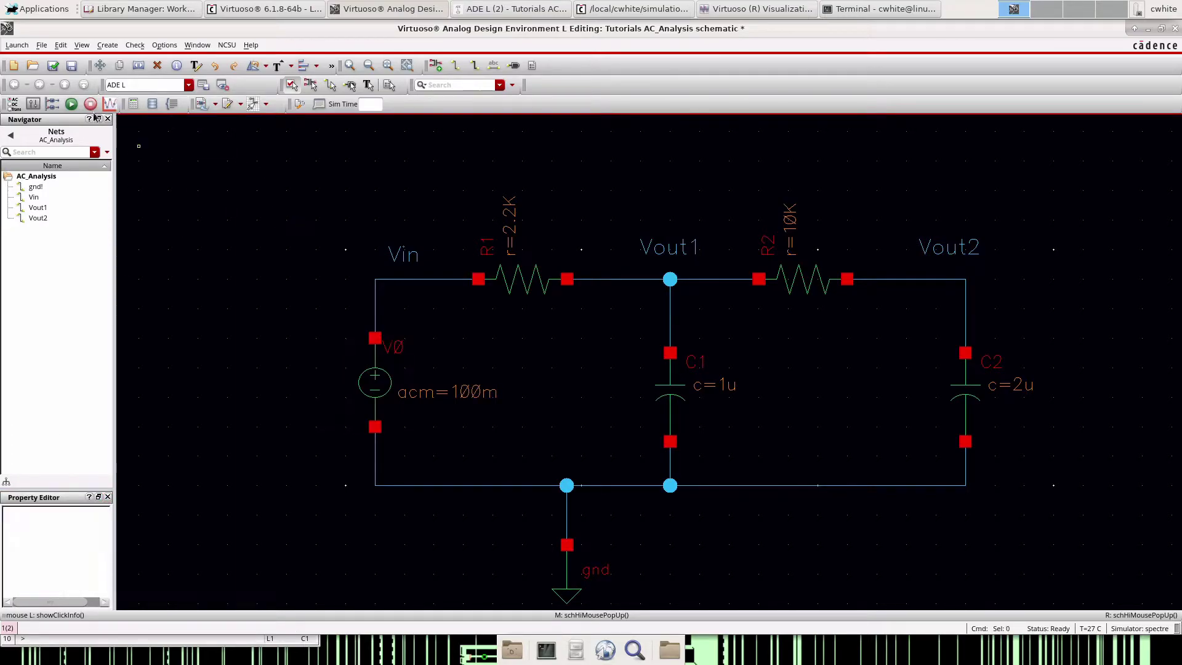
click(54, 70)
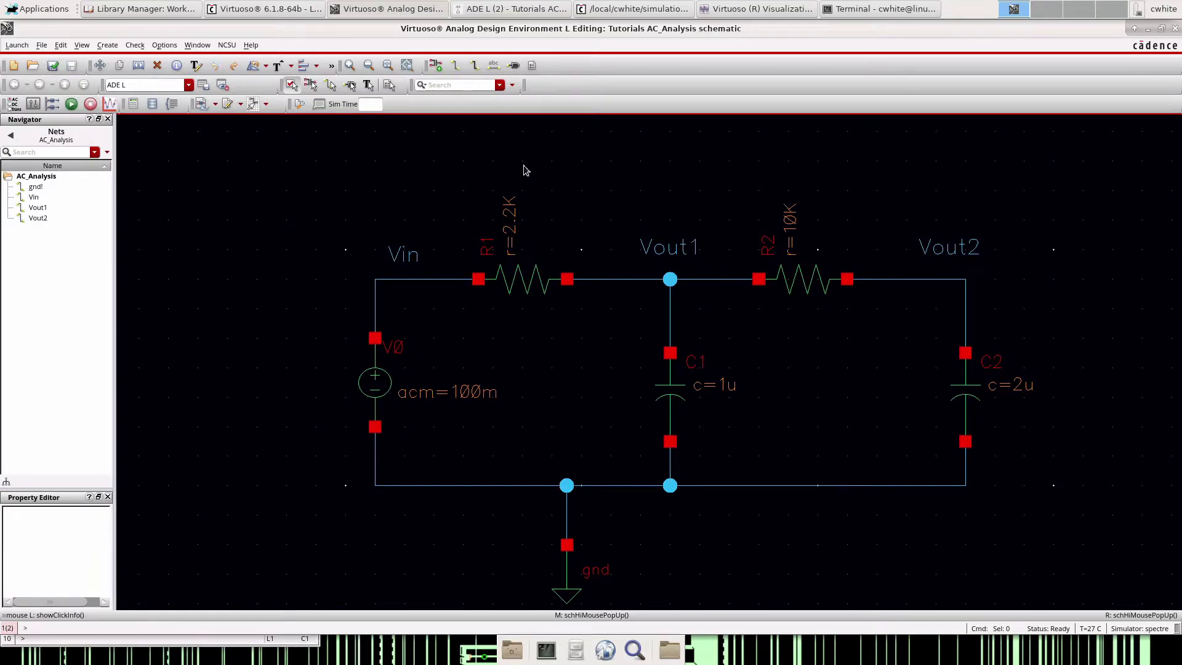
click(520, 10)
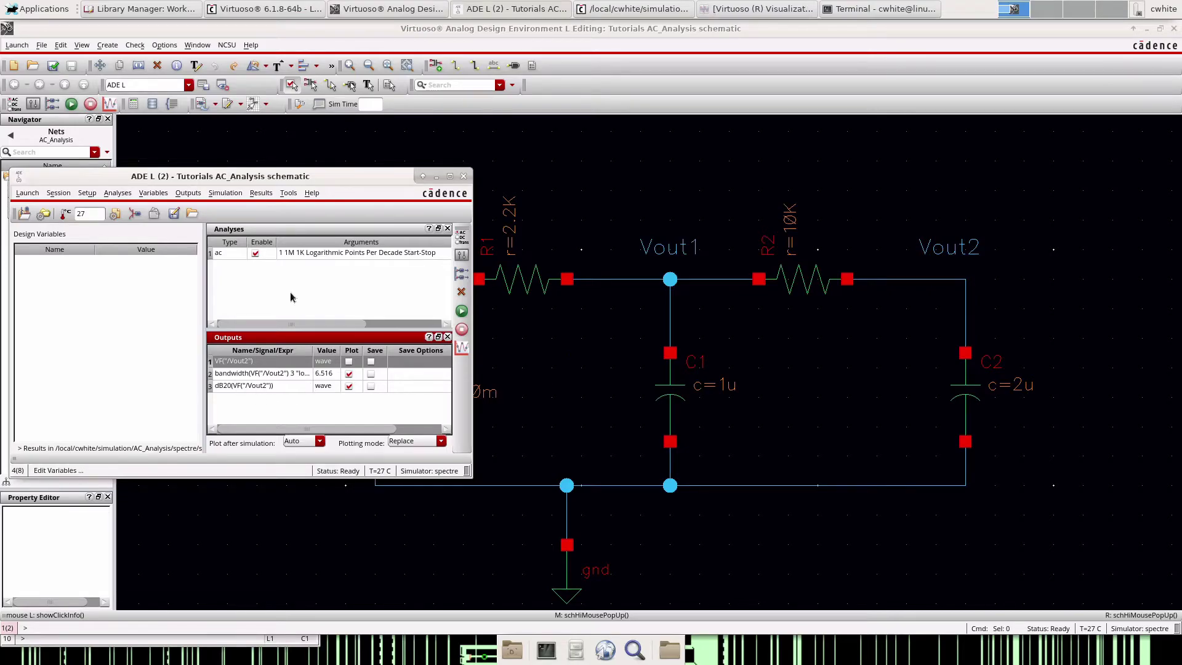
- Send the dB20 Vout2 output to the calculator, clear it, and push VF("/Vin") onto the stack
right_click(292, 388)
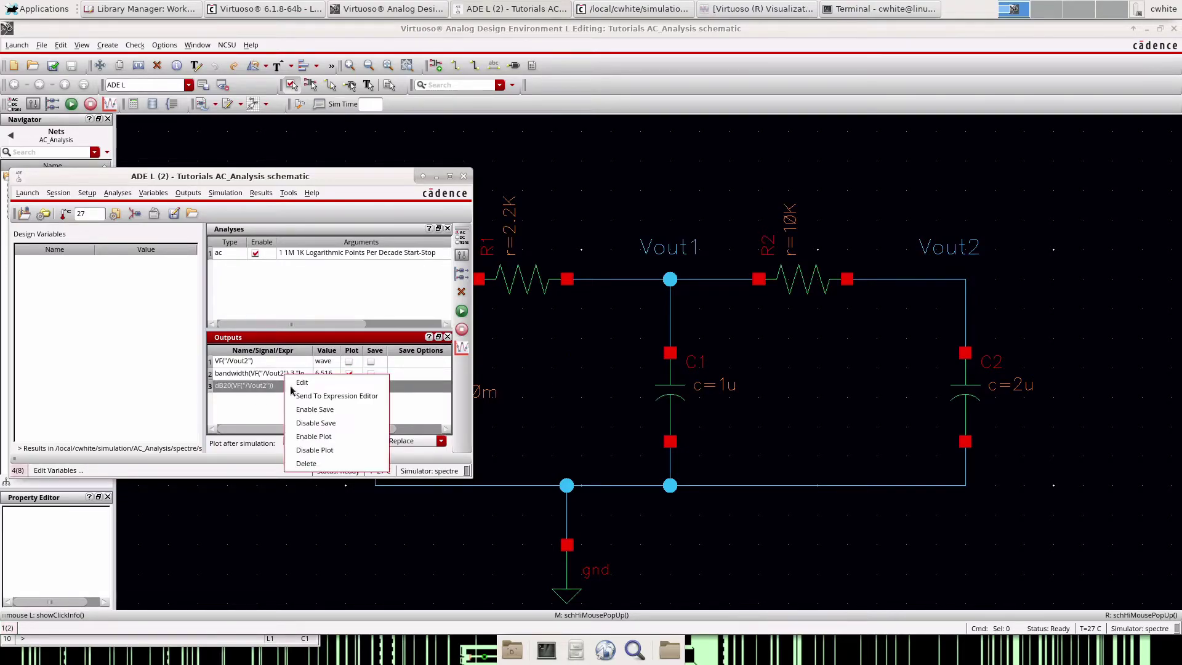
click(308, 400)
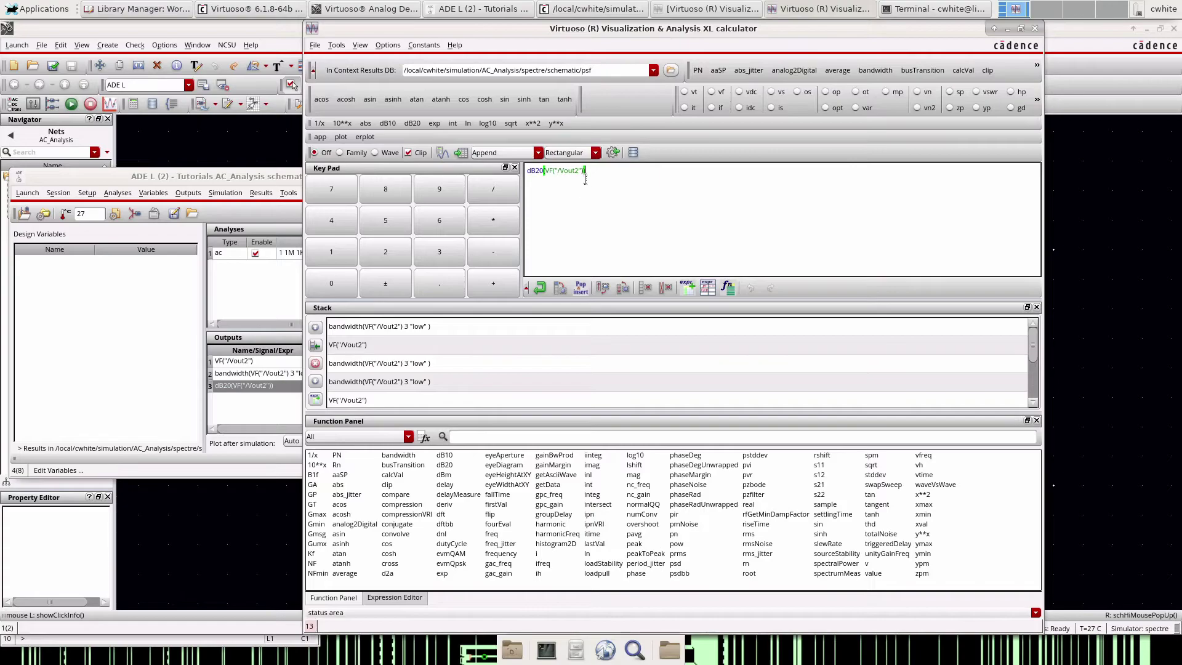
key(Left)
key(ctrl+a)
key(BackSpace)
click(712, 92)
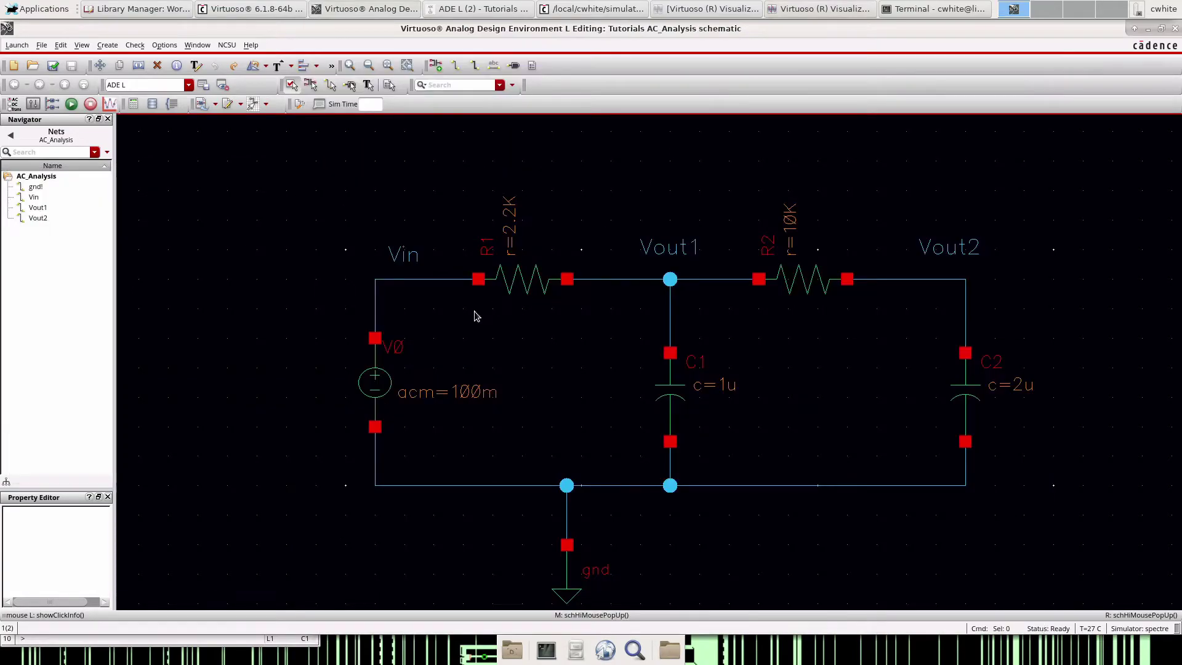
click(397, 259)
key(Return)
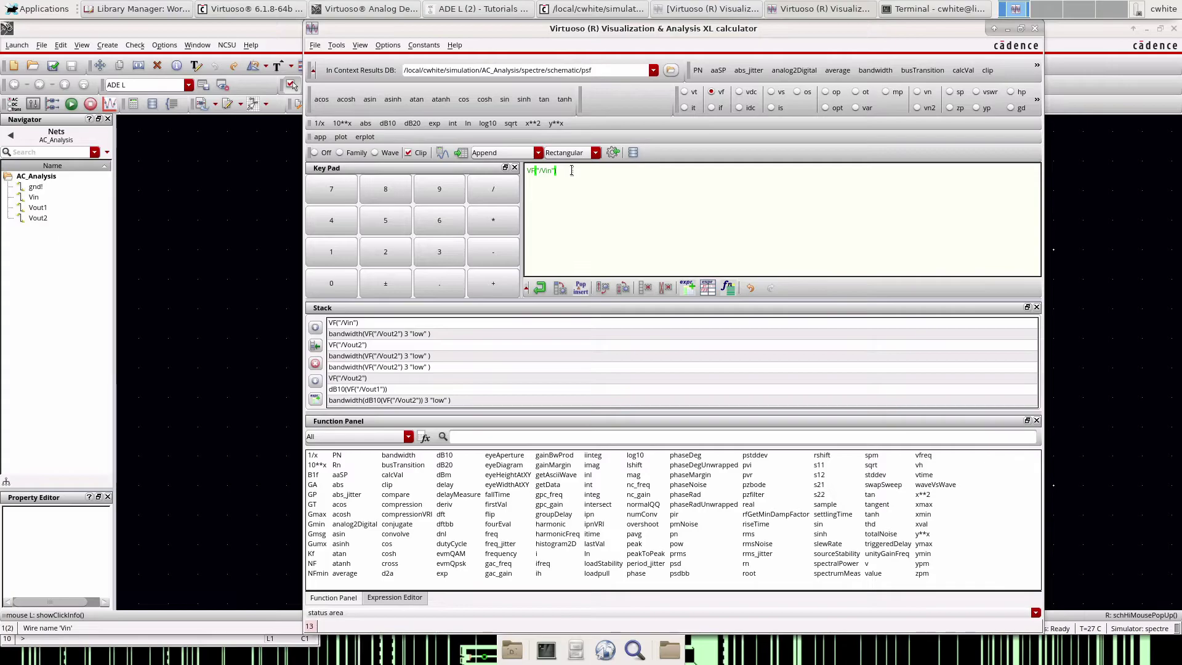
- Build dB20(VF("/Vout2")/VF("/Vin")) from the stack entries and minimize the calculator
key(BackSpace)
double_click(356, 345)
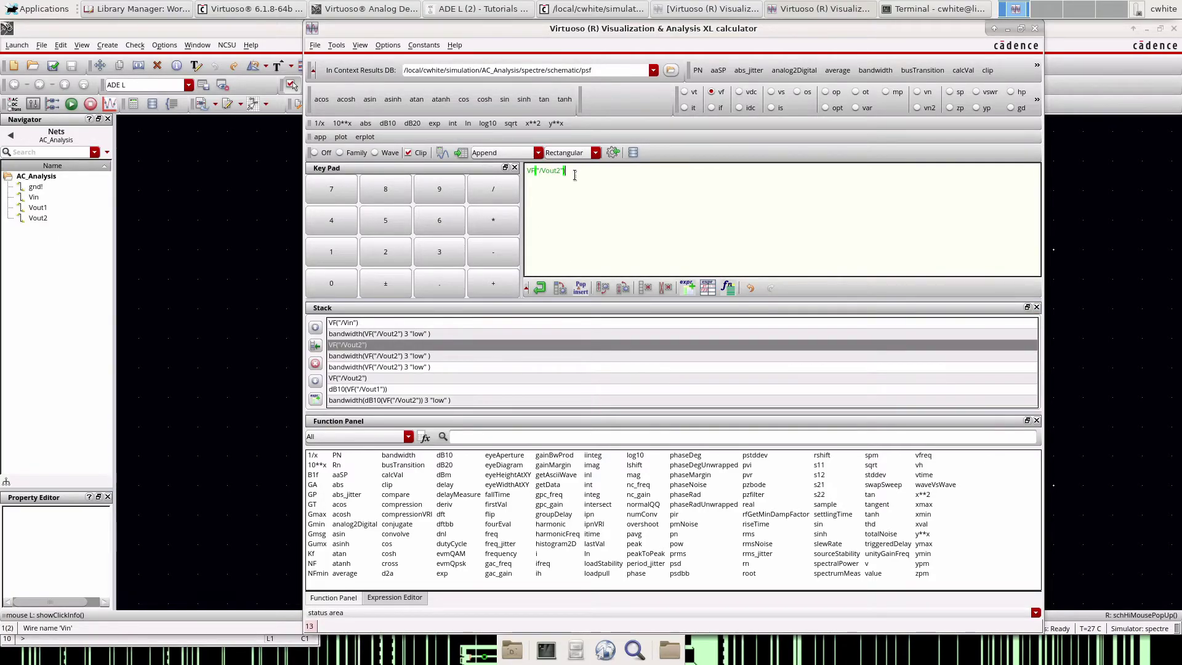
text(/)
double_click(356, 324)
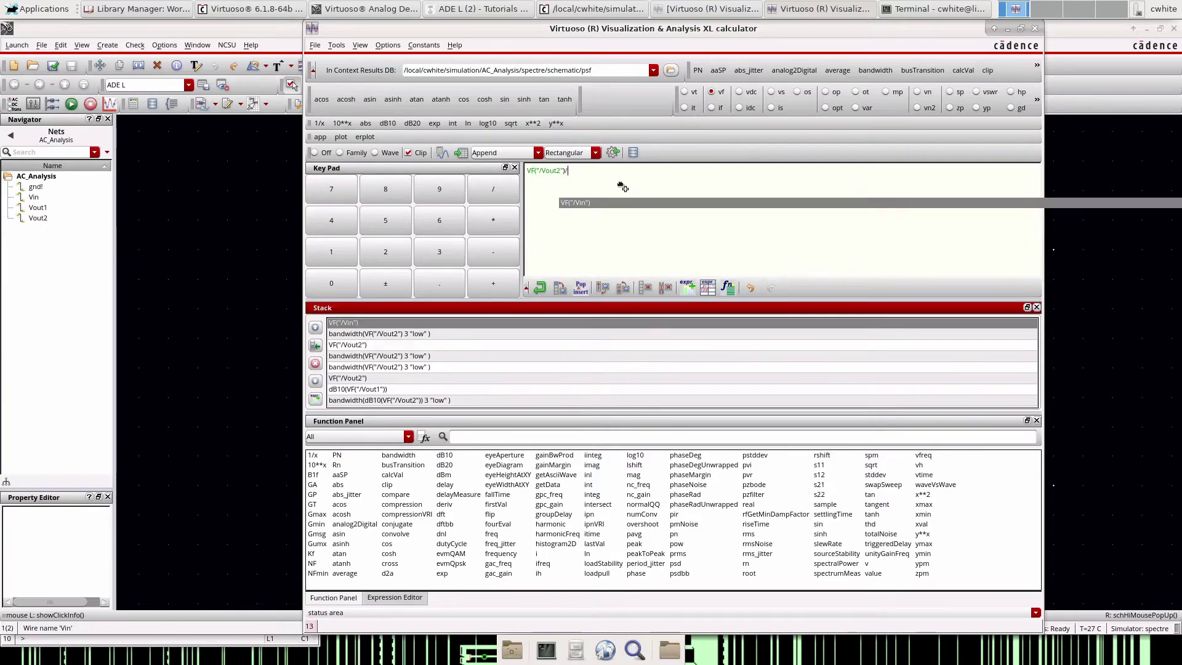
click(614, 172)
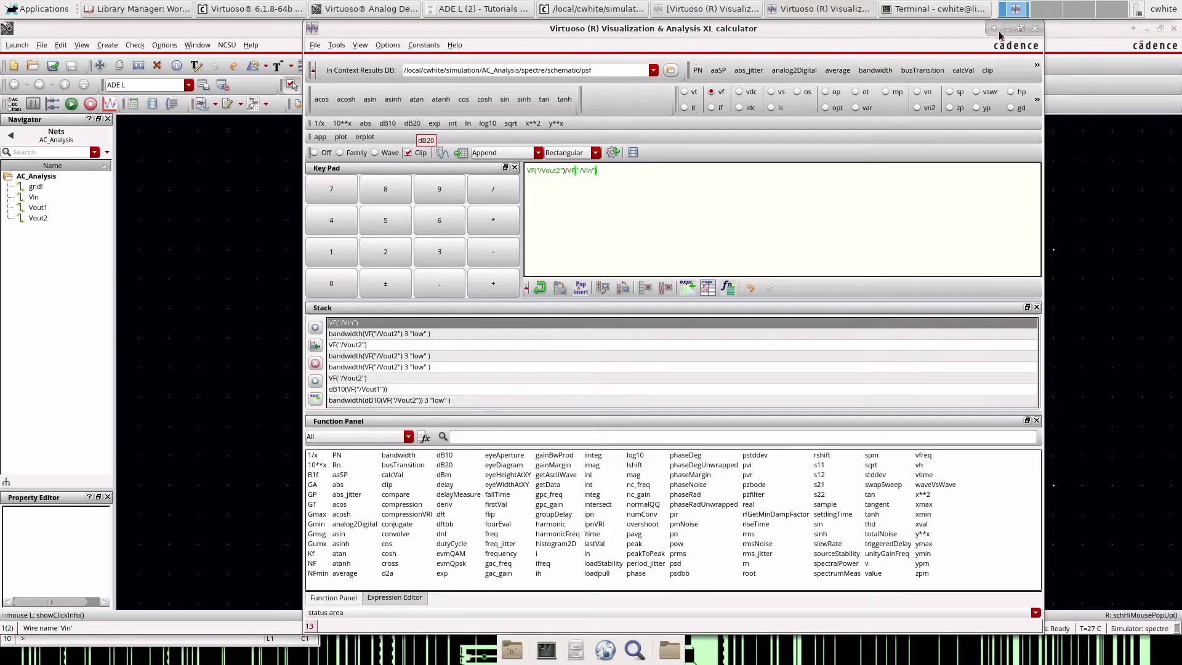
click(412, 123)
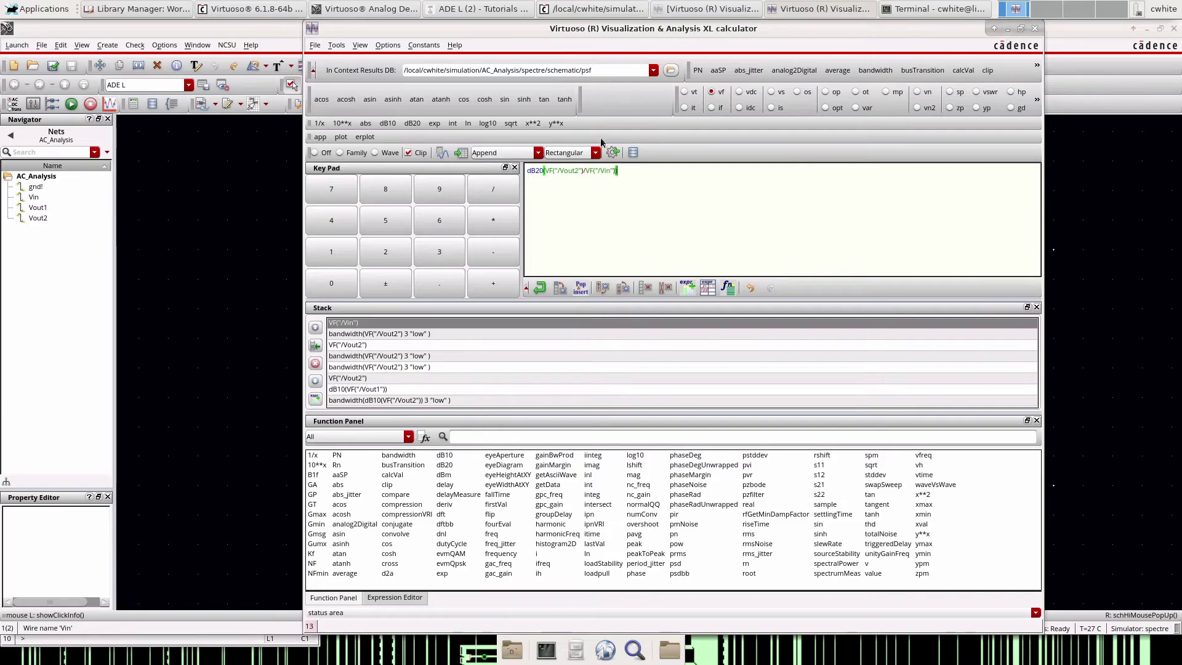
click(1007, 29)
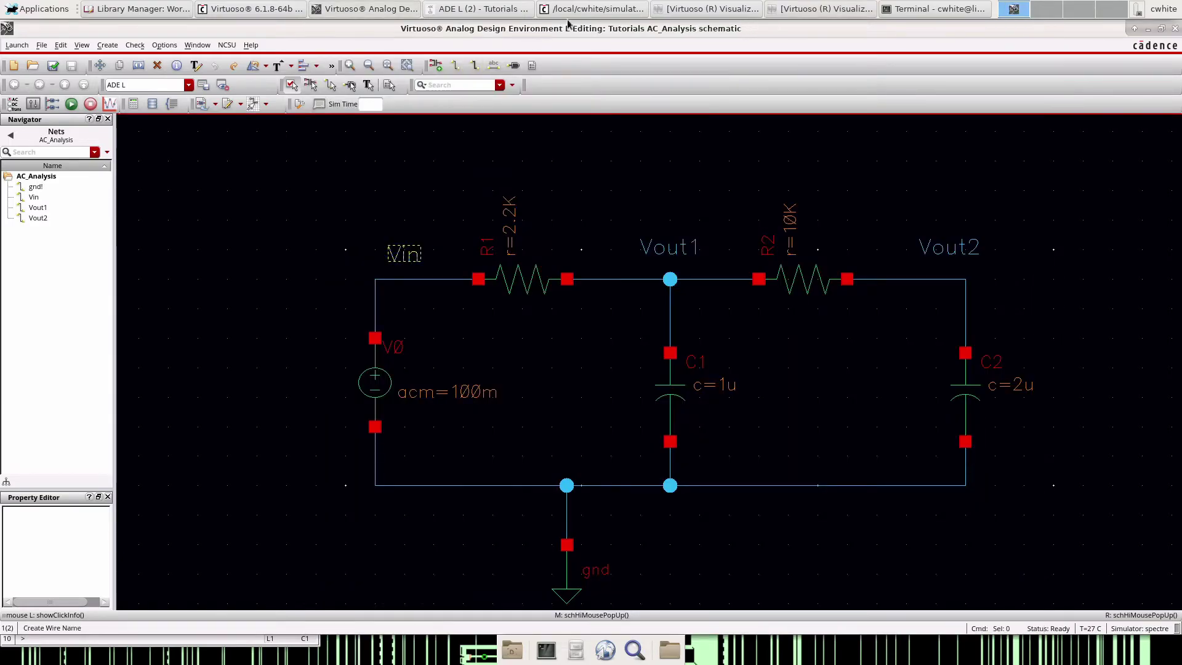
- Rerun the simulation and view the Vout2/Vin gain flat at 0 dB beside dB20 Vout2 at -20 dB
click(481, 9)
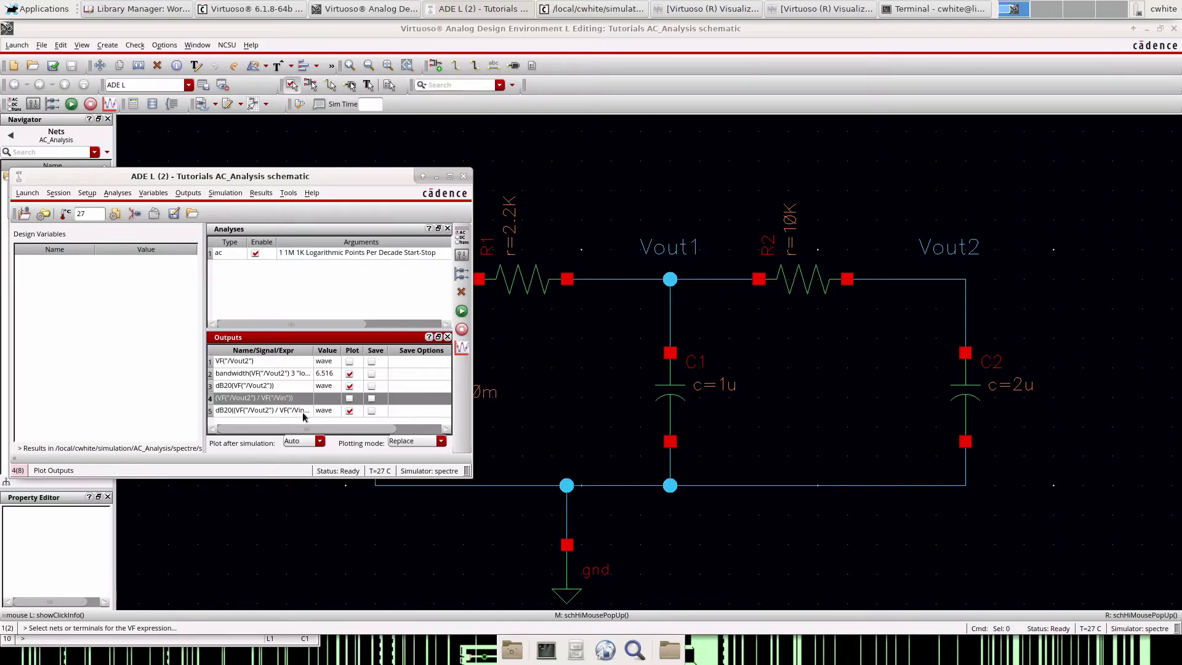
click(354, 310)
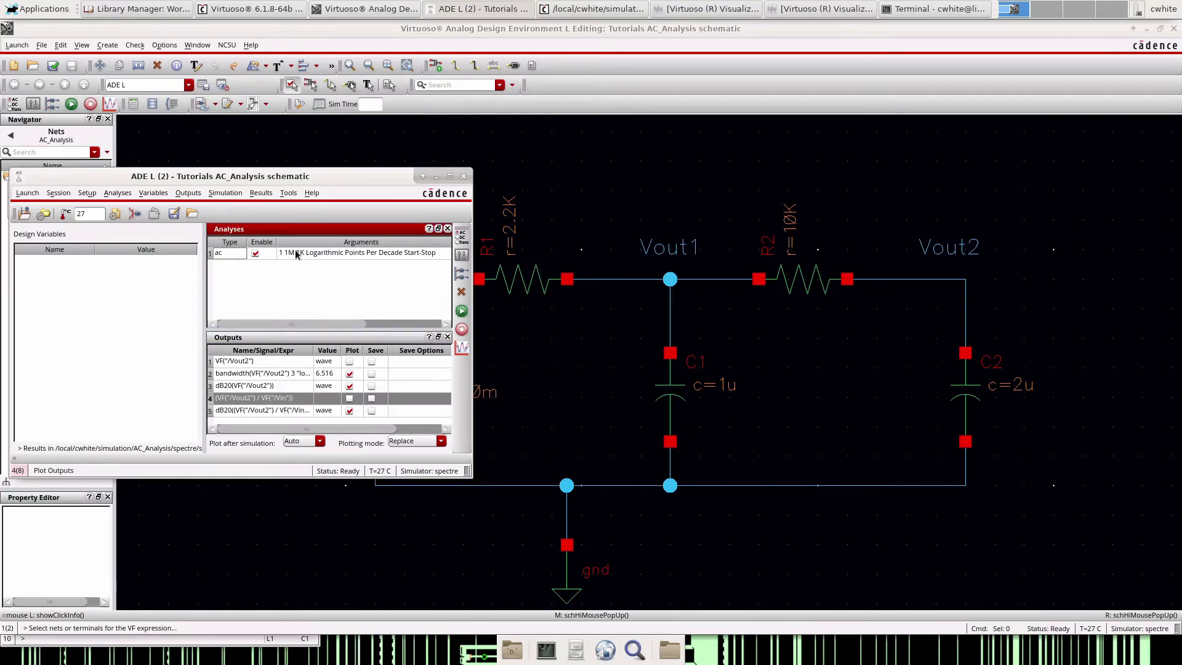
click(462, 315)
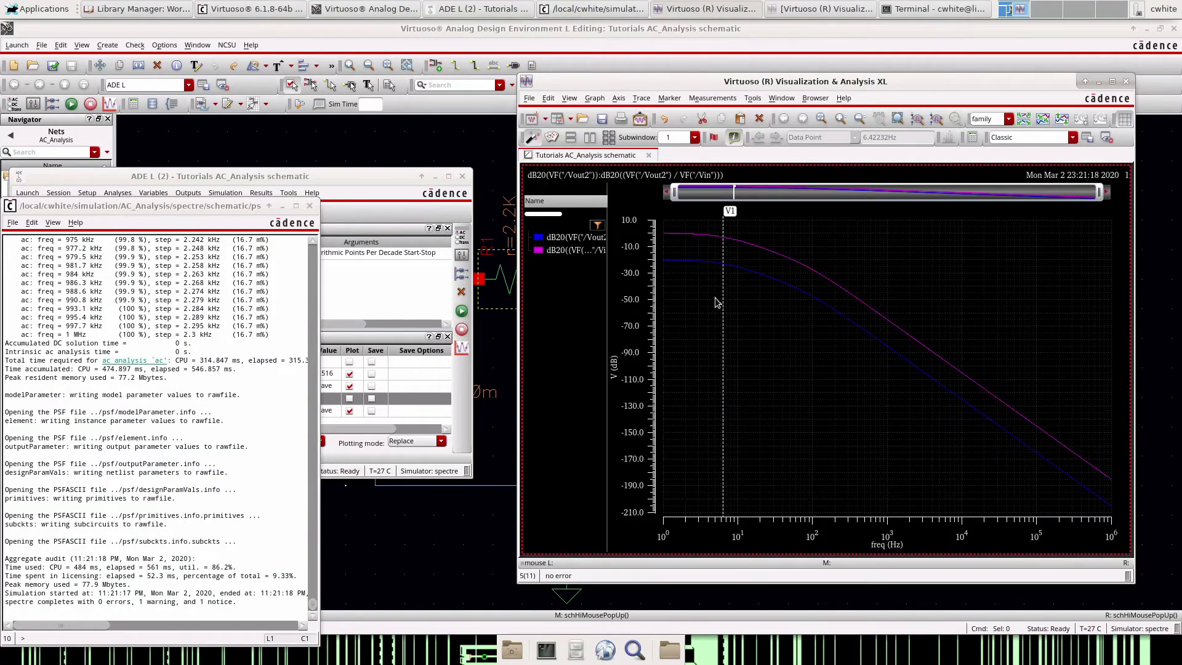
click(310, 206)
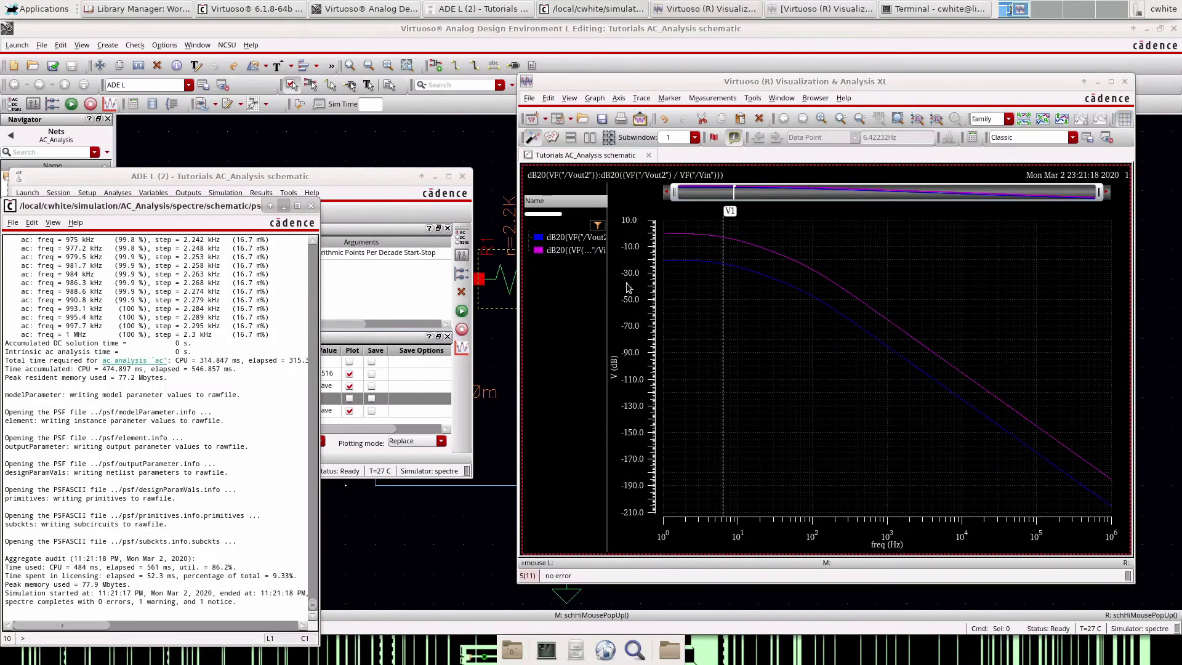
click(1112, 81)
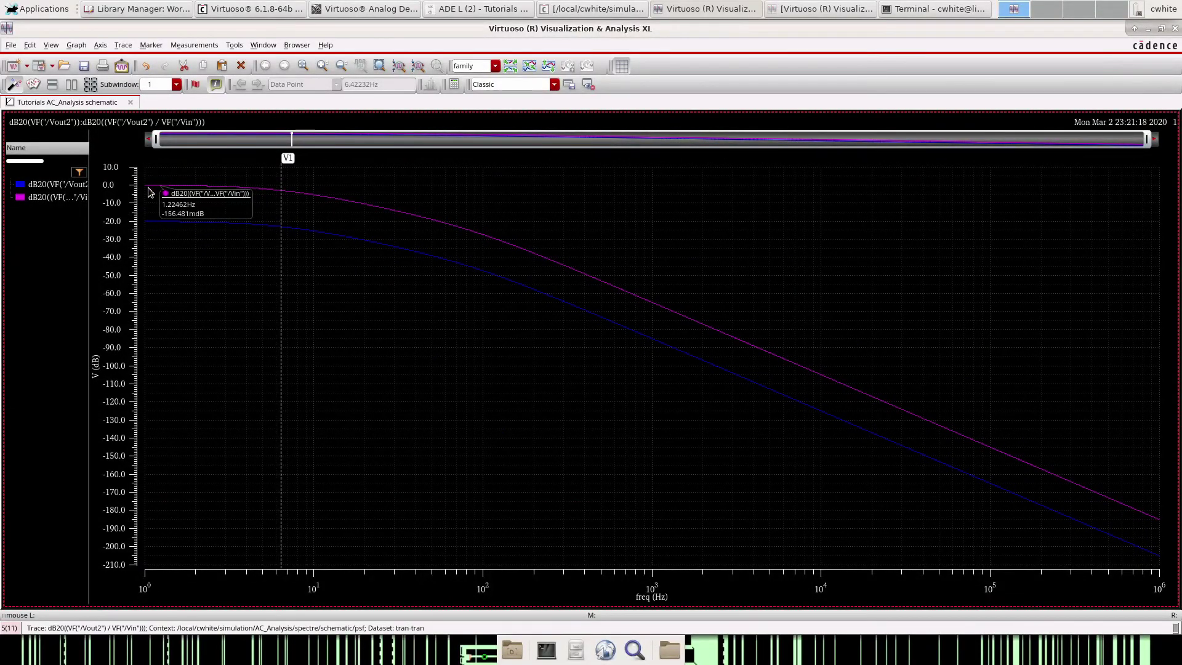
click(153, 220)
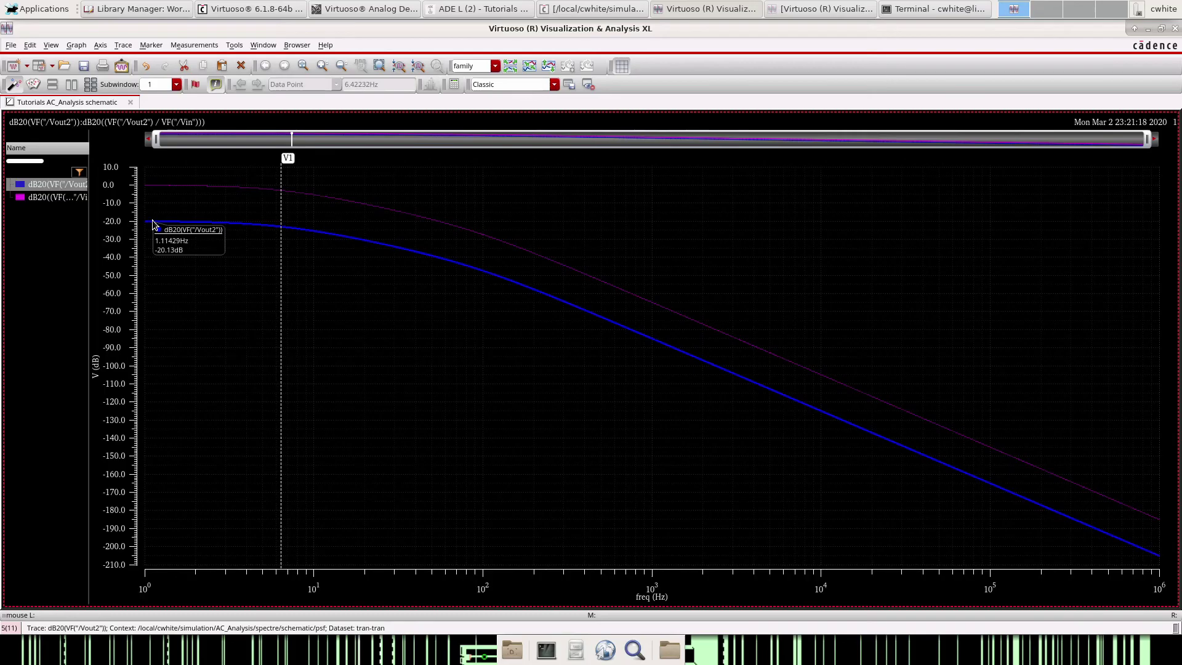
click(1148, 28)
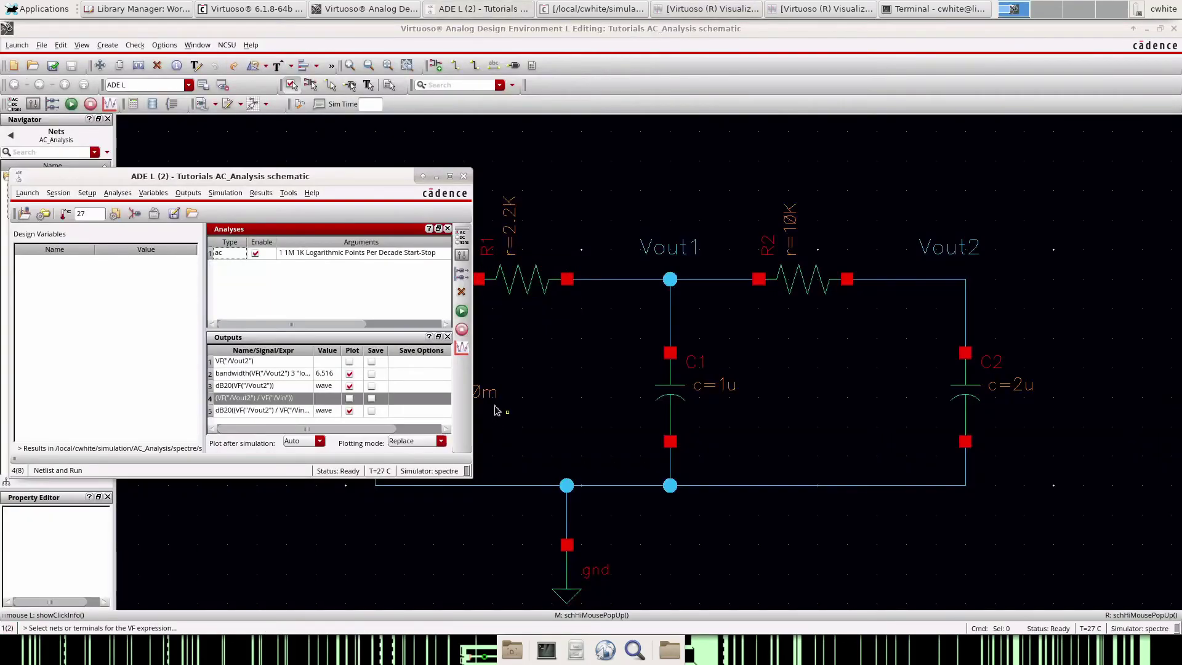
- Move the ADE L (2) window around and minimize it to reveal the RC filter schematic
alt+drag(271, 284, 186, 448)
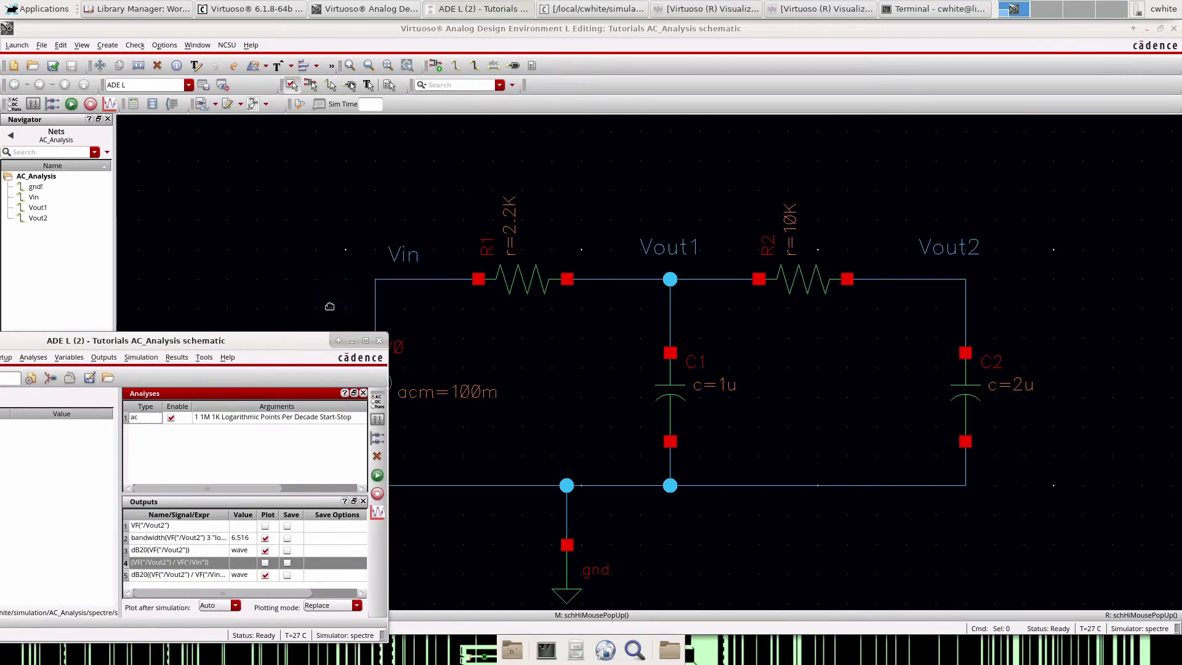
drag(288, 342, 415, 206)
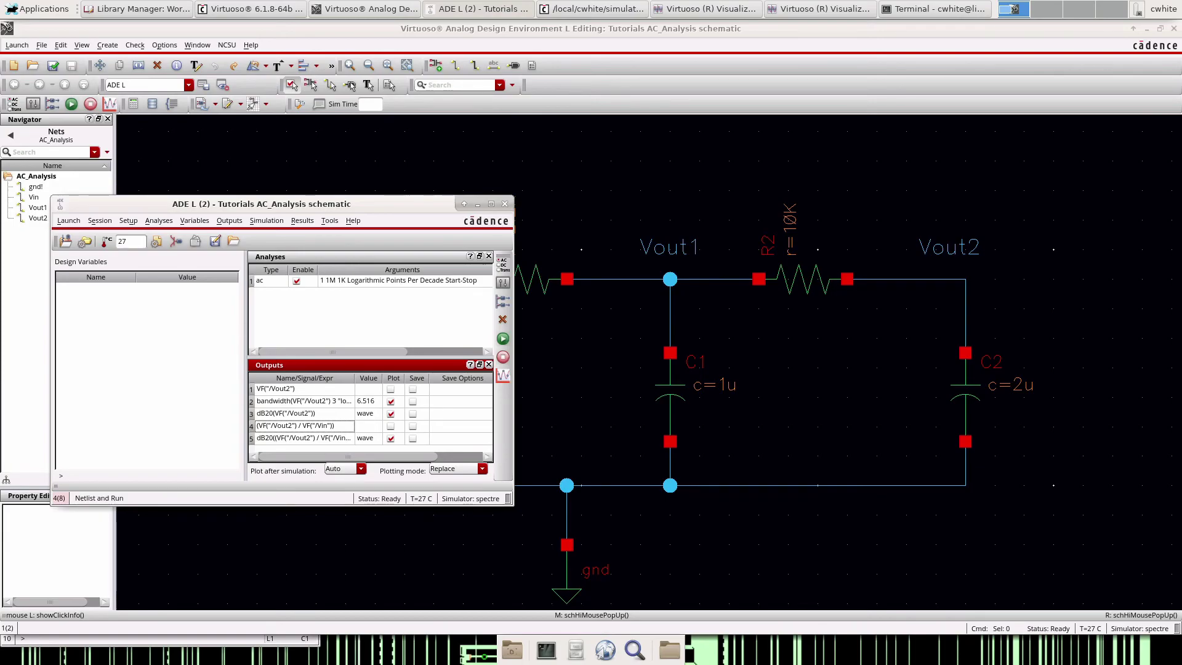
click(478, 203)
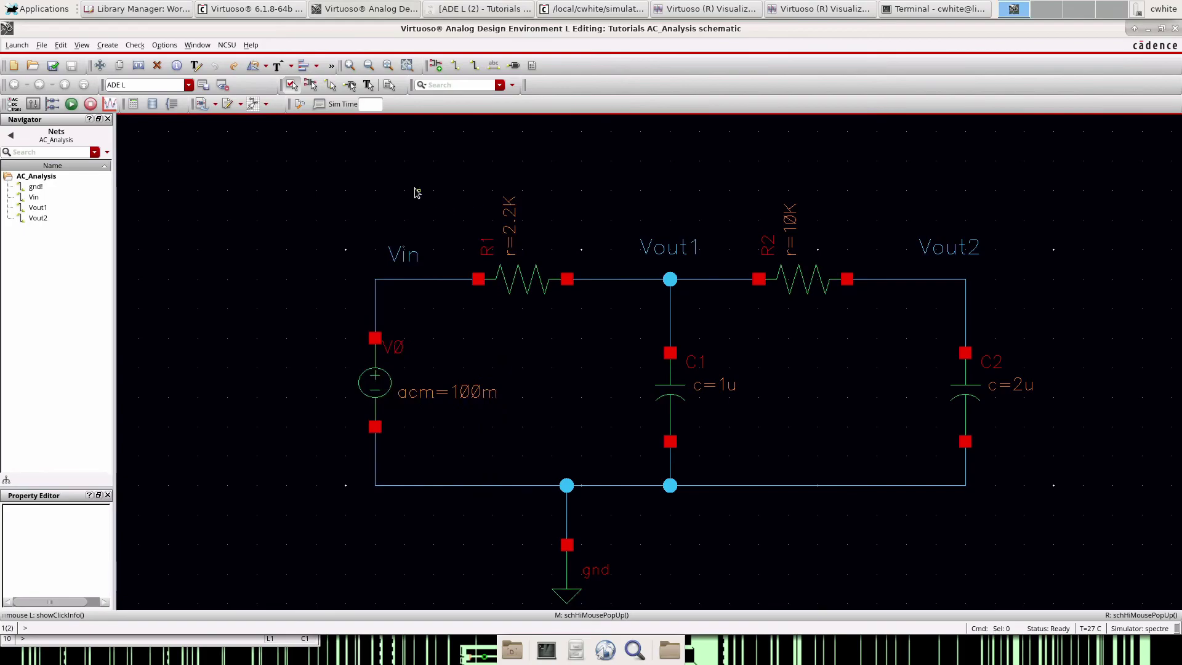